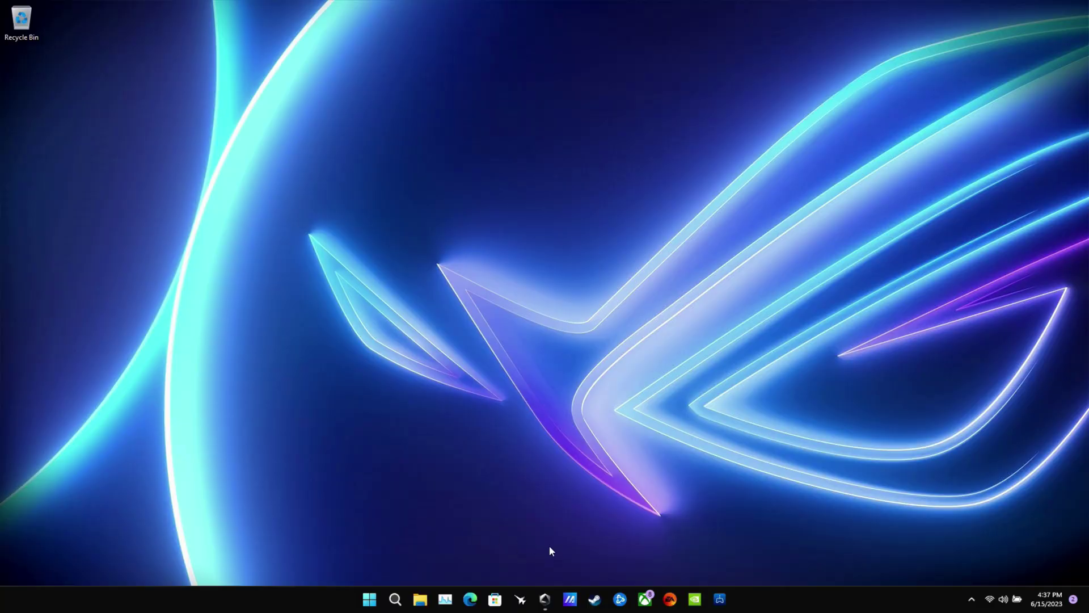
- Run an update check in Armoury Crate SE's Update Center, confirming version 1.2.10.0 and device are current
{"action": "left_click", "coordinate": [548, 603]}
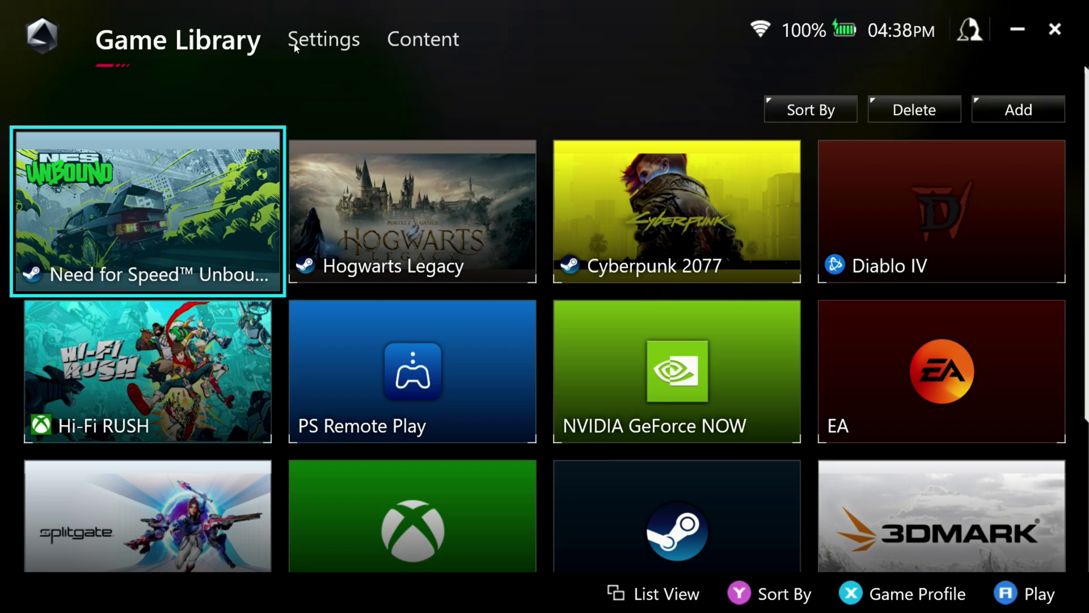
{"action": "left_click", "coordinate": [396, 48]}
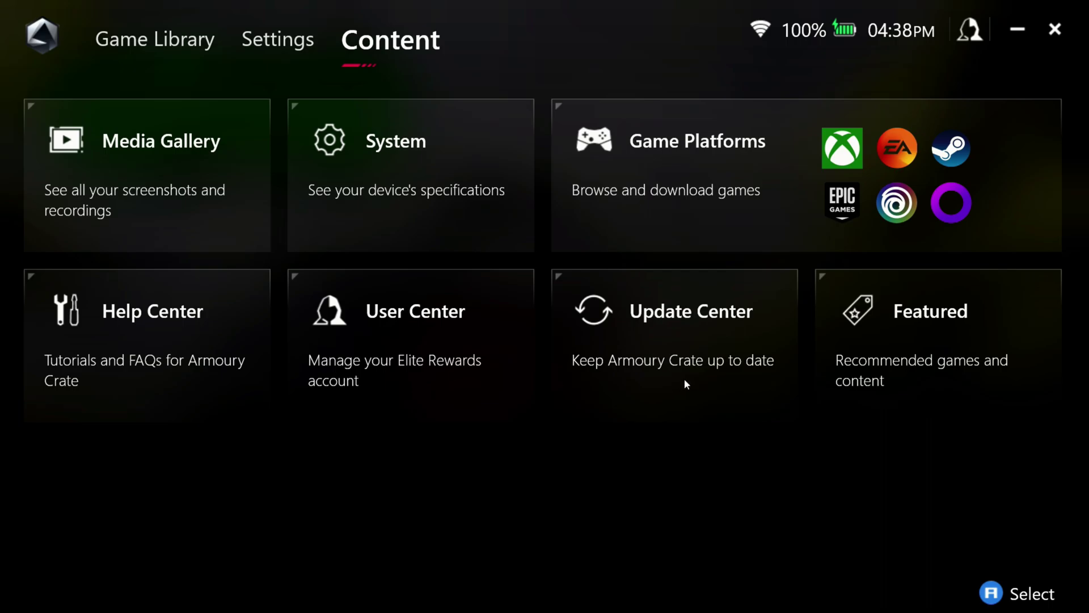
{"action": "left_click", "coordinate": [685, 333]}
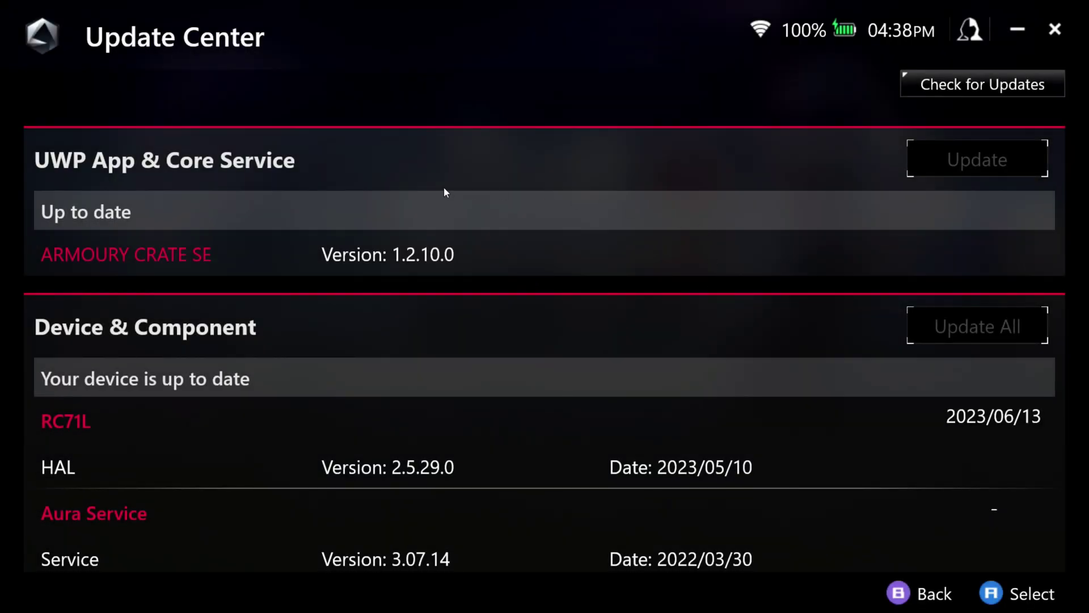
{"action": "scroll", "coordinate": [129, 401], "scroll_direction": "down", "scroll_amount": 3}
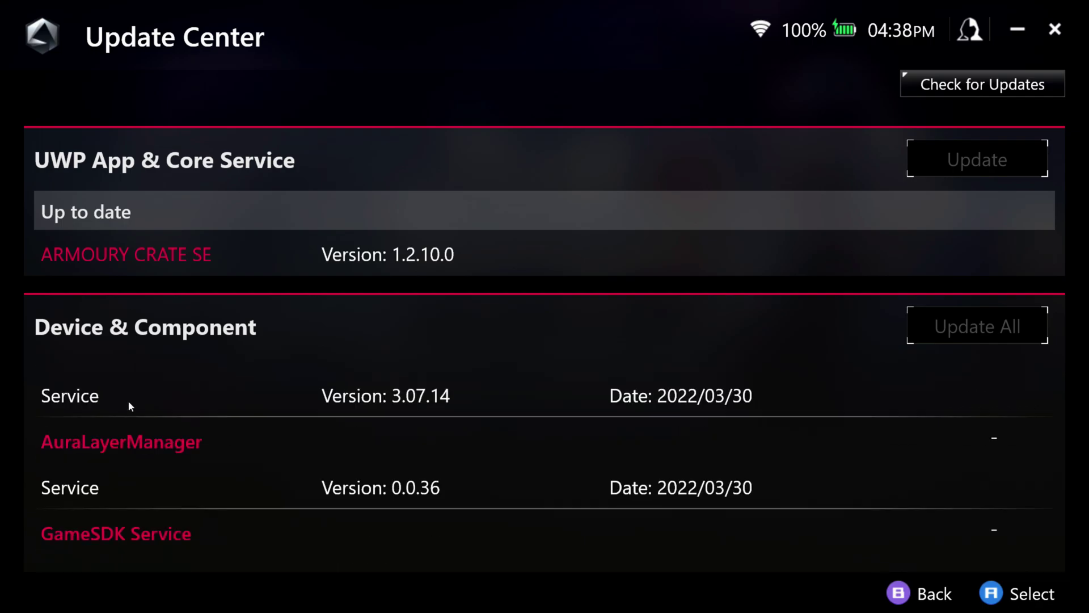
{"action": "scroll", "coordinate": [128, 401], "scroll_direction": "down", "scroll_amount": 2}
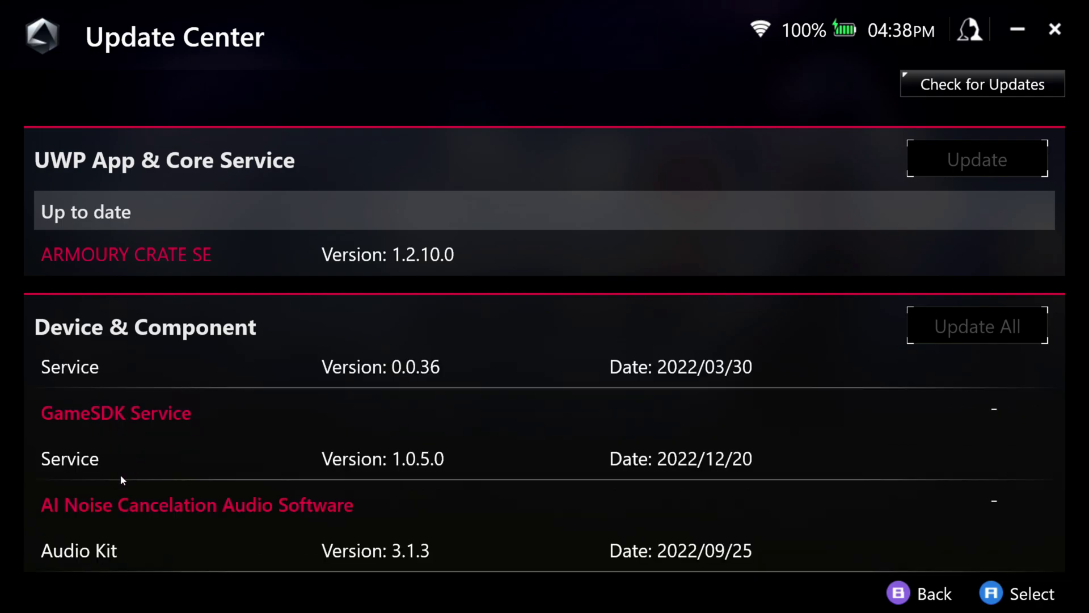
{"action": "scroll", "coordinate": [119, 474], "scroll_direction": "up", "scroll_amount": 5}
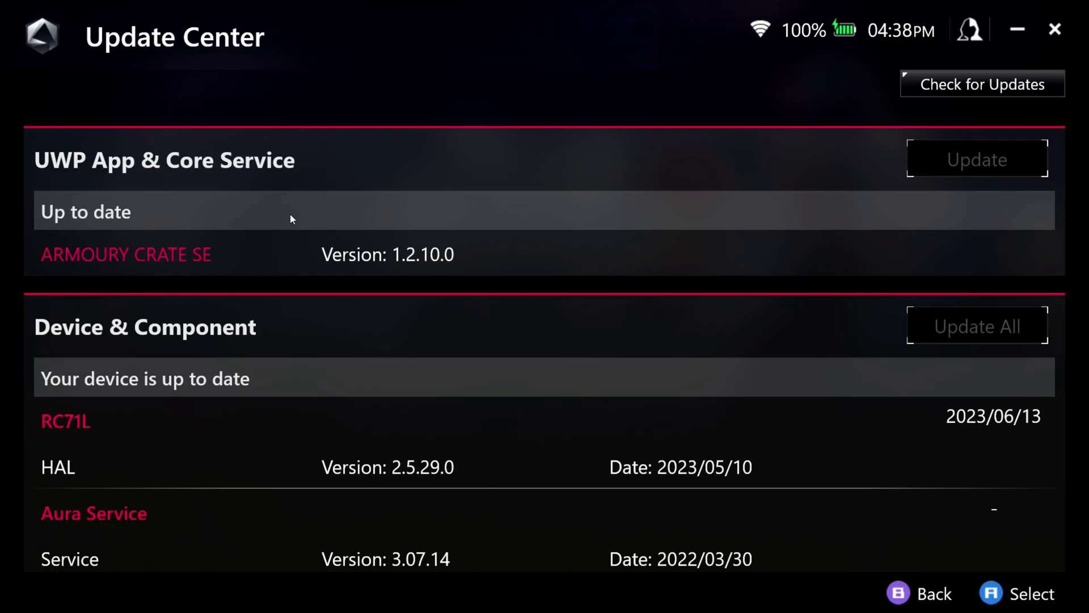
{"action": "left_click", "coordinate": [1013, 85]}
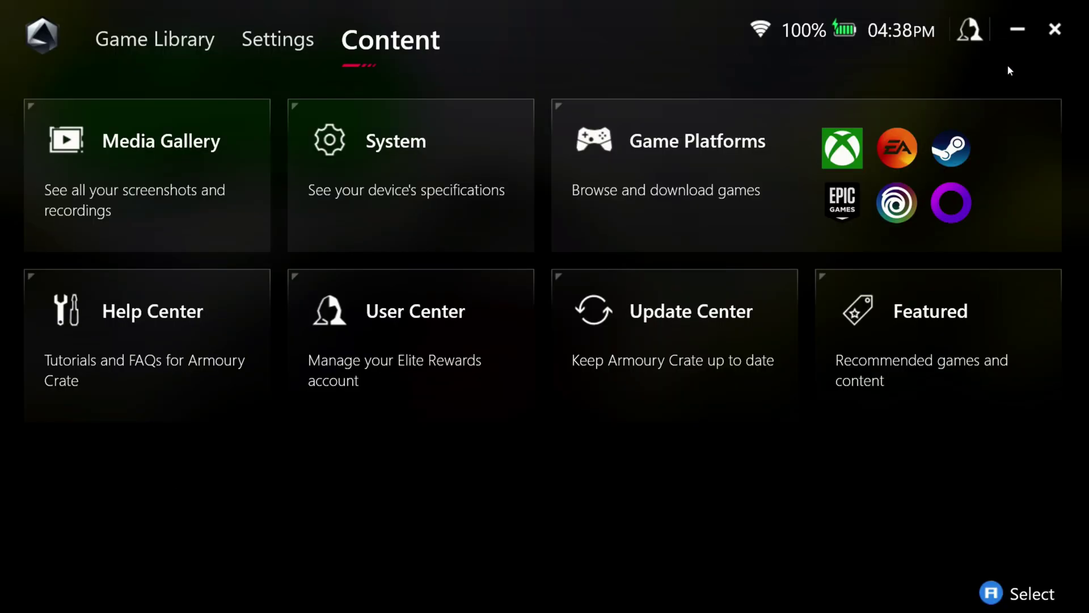
- Open MyASUS's LiveUpdate page to confirm the device is on the latest version
{"action": "left_click", "coordinate": [1017, 31]}
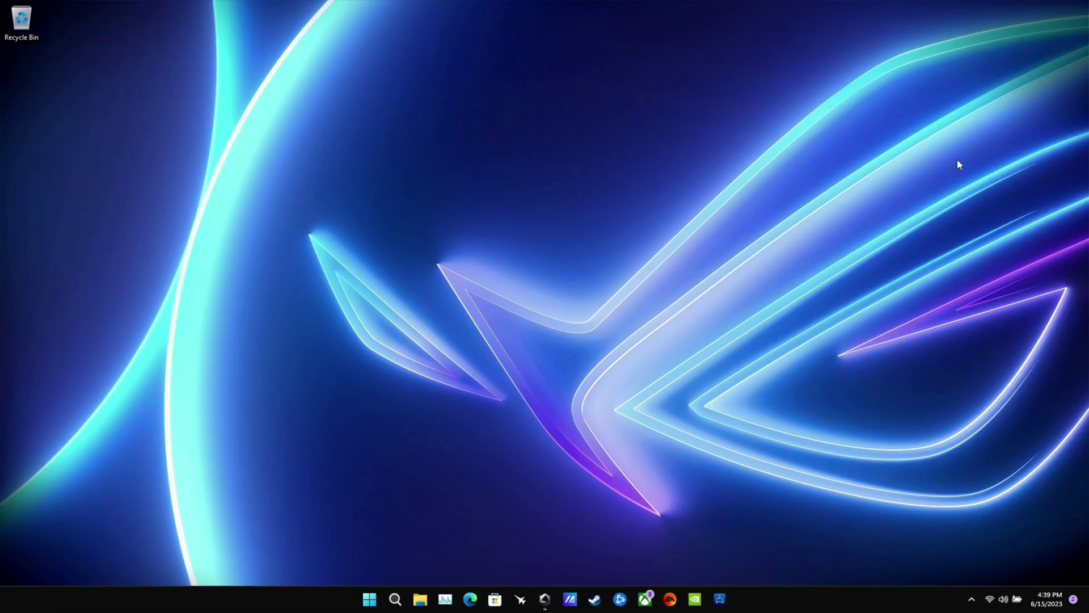
{"action": "left_click", "coordinate": [570, 599]}
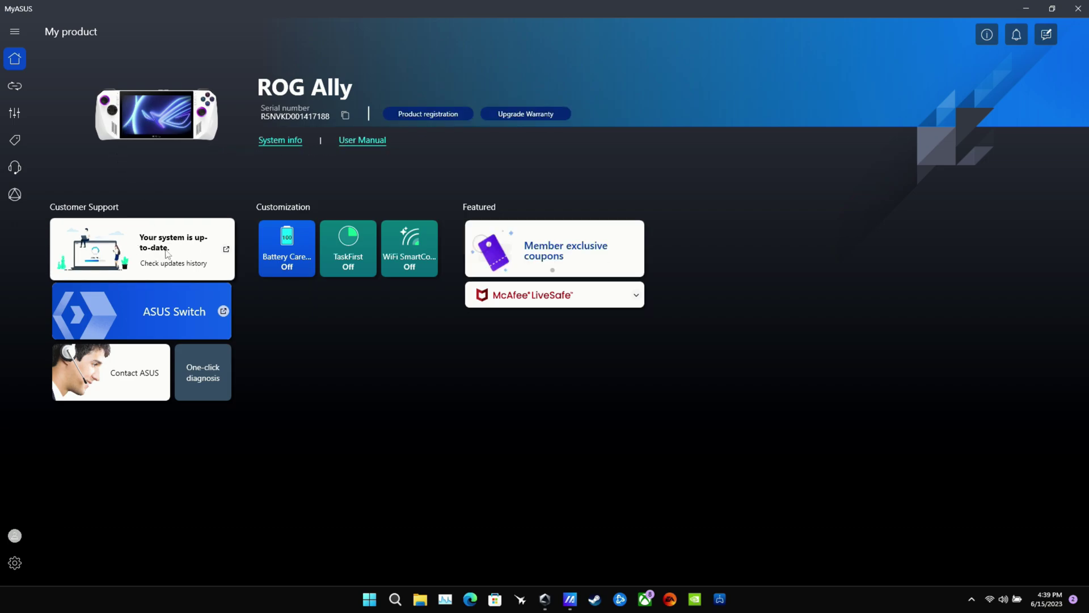
{"action": "left_click", "coordinate": [167, 254]}
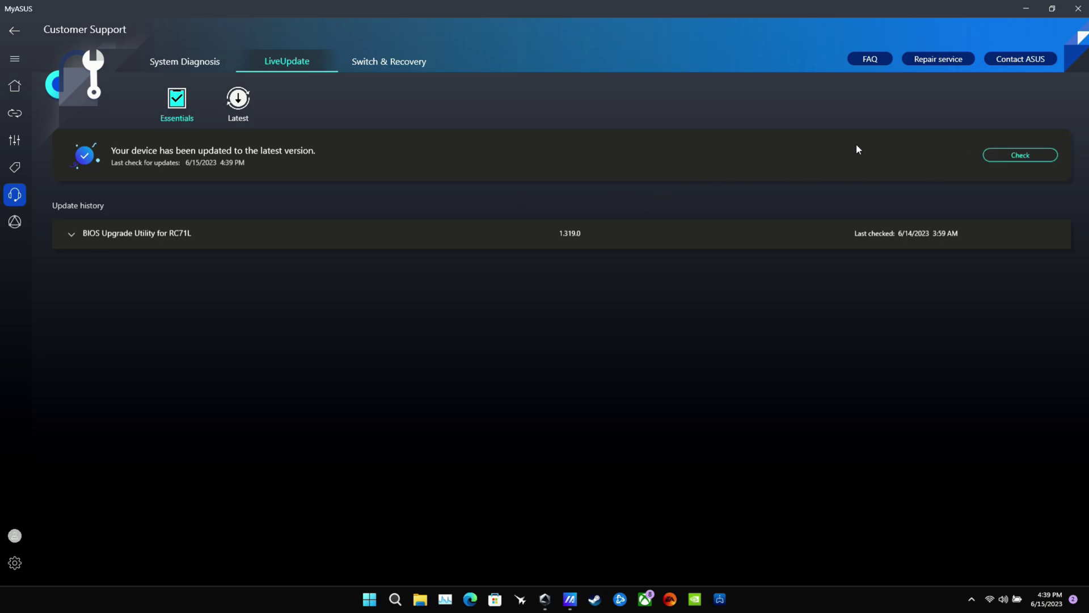
- Run a fresh Windows Update check from Settings so it reports up to date
{"action": "key", "text": "super+d"}
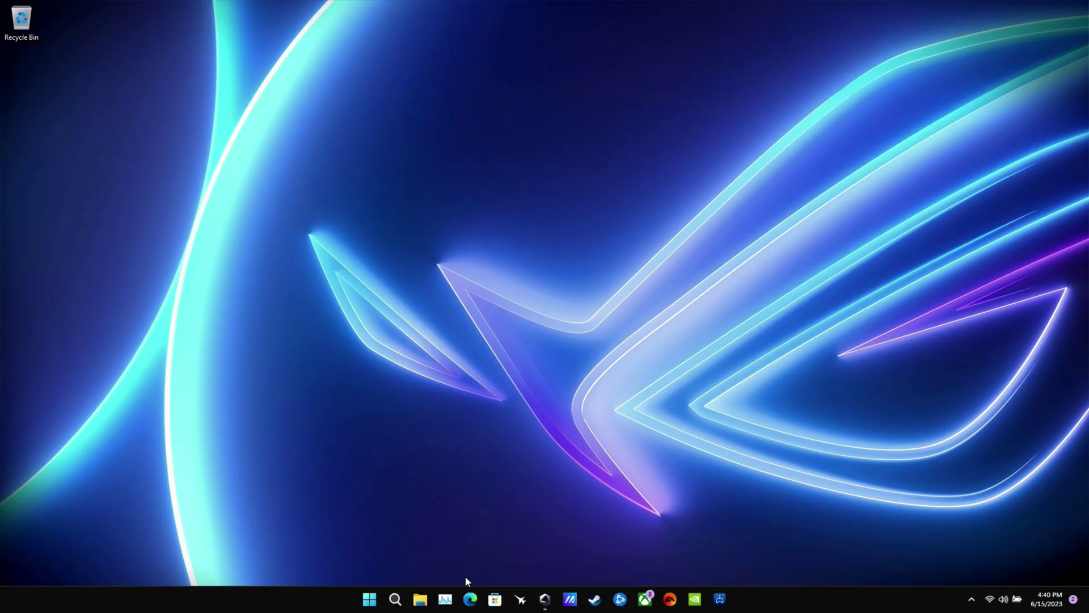
{"action": "left_click", "coordinate": [376, 602]}
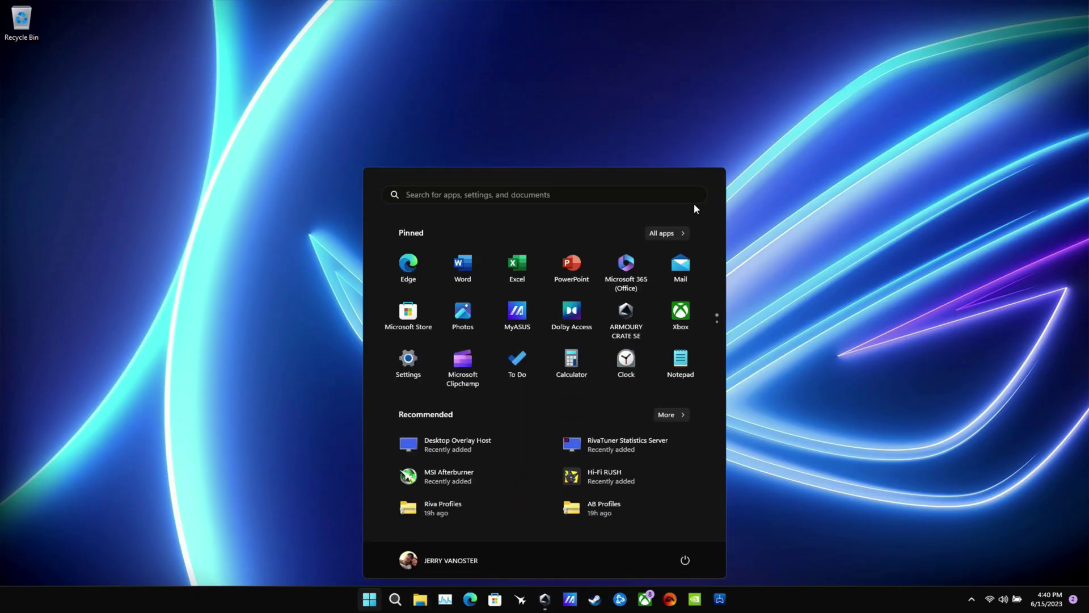
{"action": "left_click", "coordinate": [408, 359]}
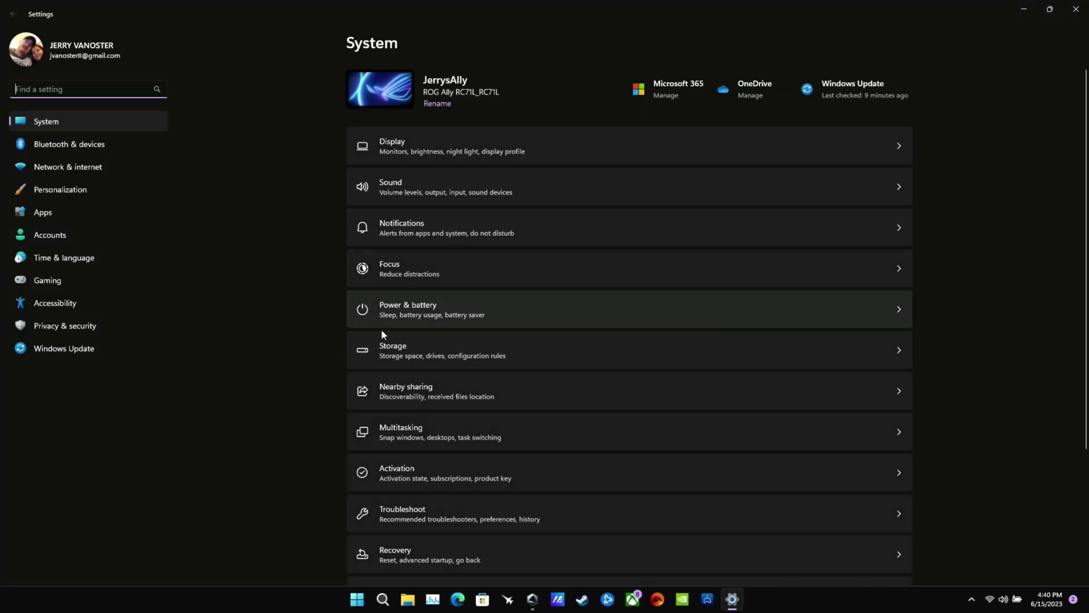
{"action": "scroll", "coordinate": [396, 357], "scroll_direction": "down", "scroll_amount": 3}
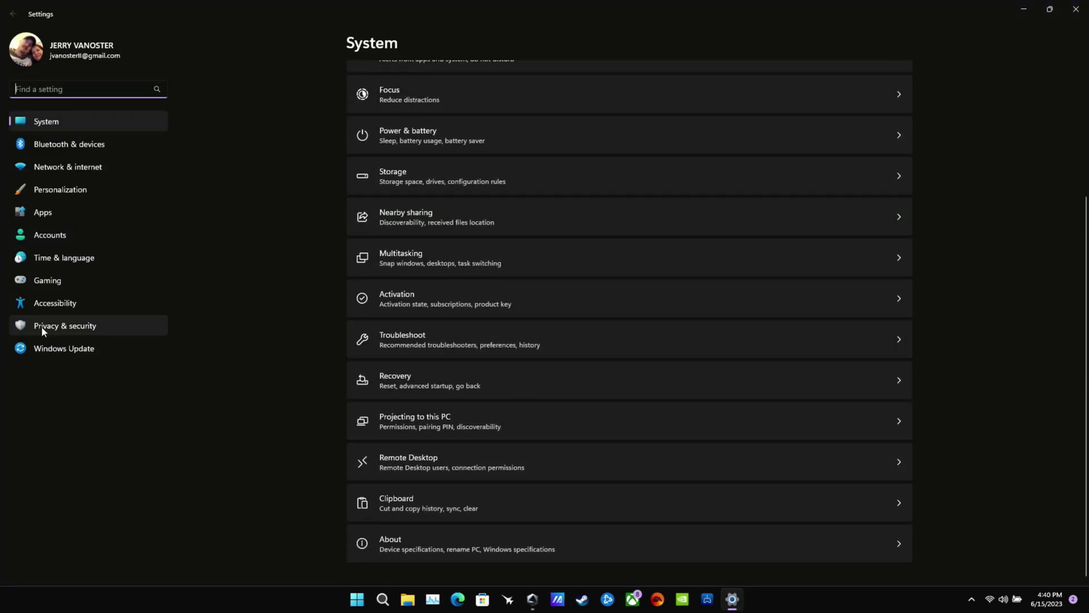
{"action": "left_click", "coordinate": [56, 348]}
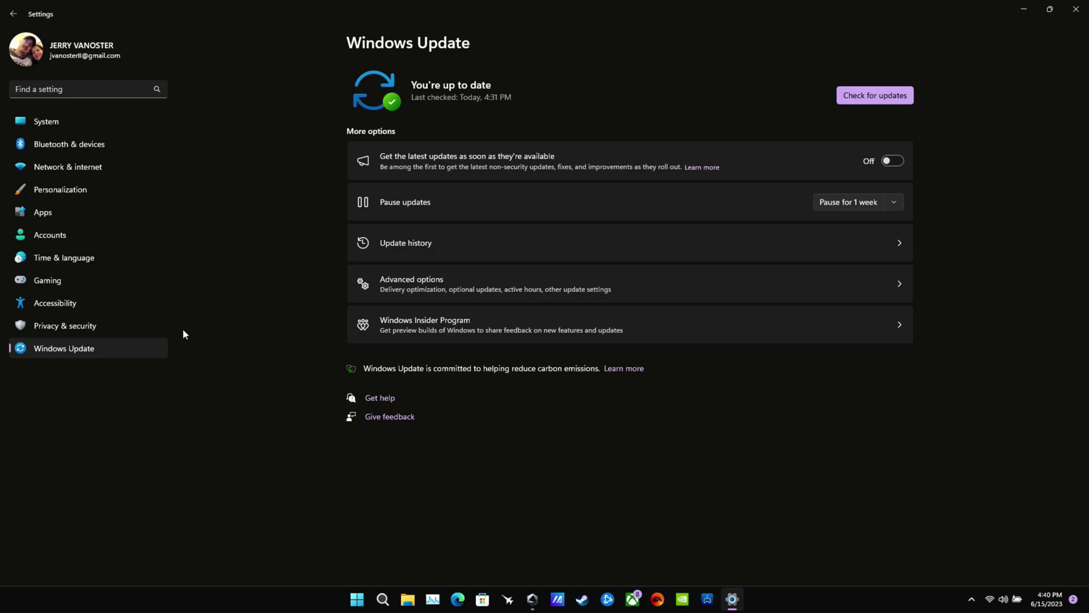
{"action": "left_click", "coordinate": [845, 95]}
- Launch AMD Software: Adrenalin Edition from the tray to see driver 22.40.58 is up to date
{"action": "key", "text": "alt+F4"}
{"action": "left_click", "coordinate": [971, 599]}
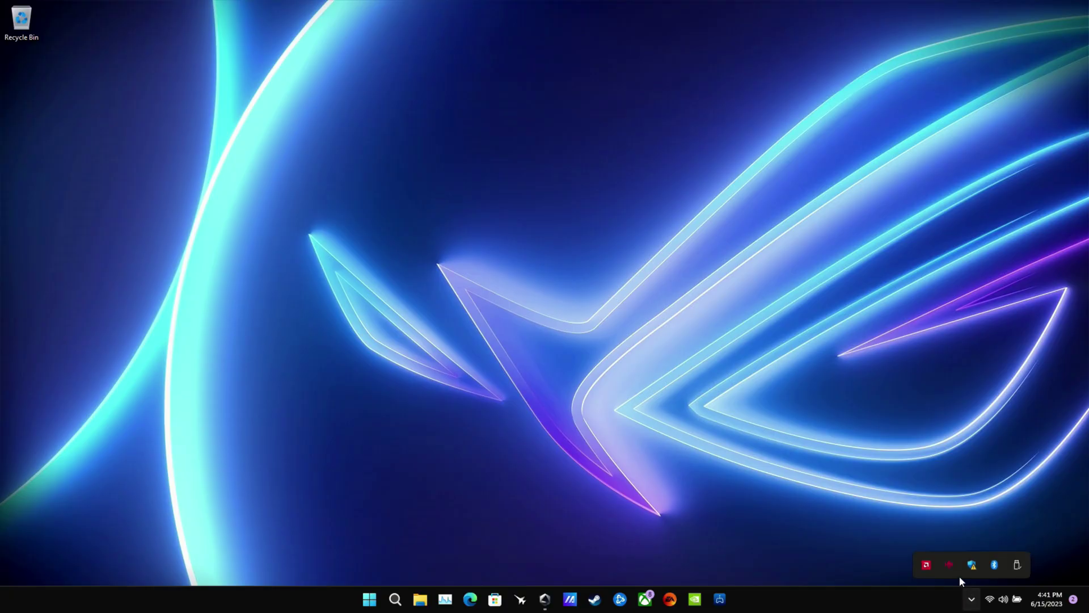
{"action": "right_click", "coordinate": [926, 567]}
{"action": "left_click", "coordinate": [906, 478]}
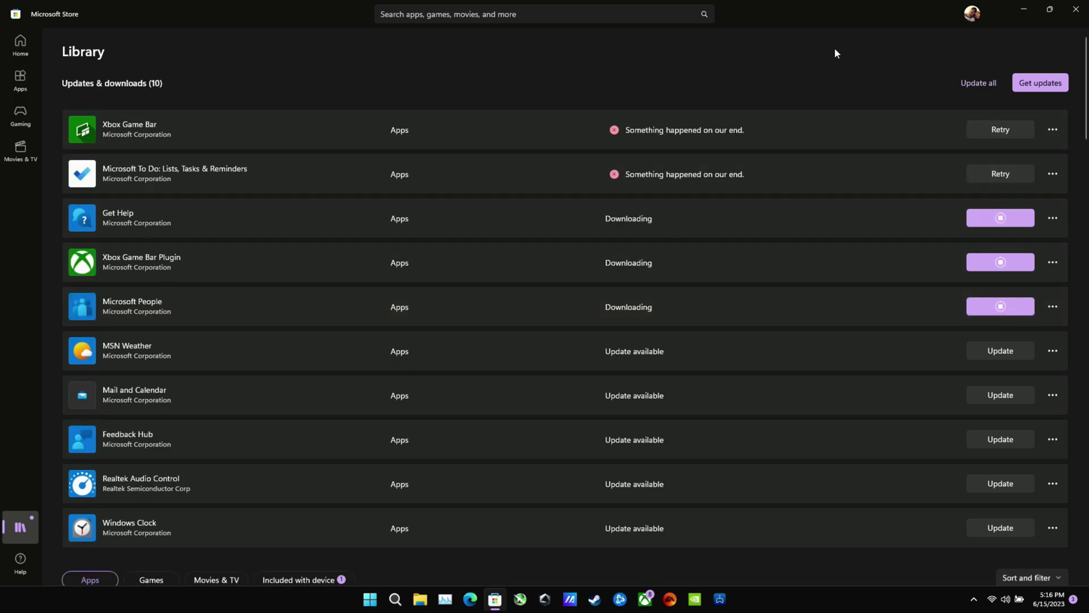
- Retry the failed Xbox Game Bar and Microsoft To Do updates in the Store Library
{"action": "left_click", "coordinate": [977, 134]}
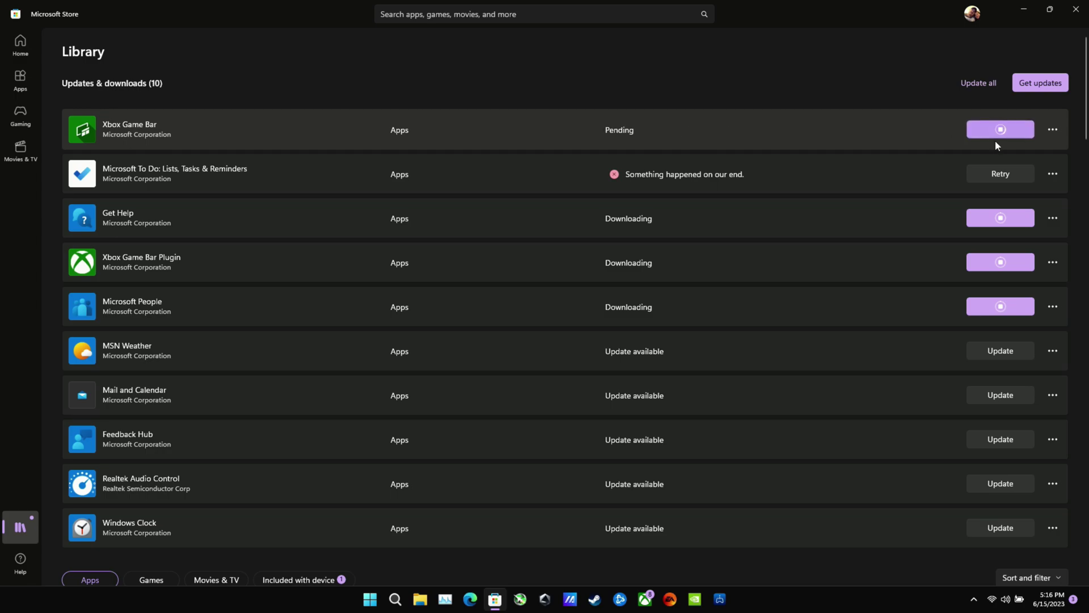
{"action": "left_click", "coordinate": [1003, 176]}
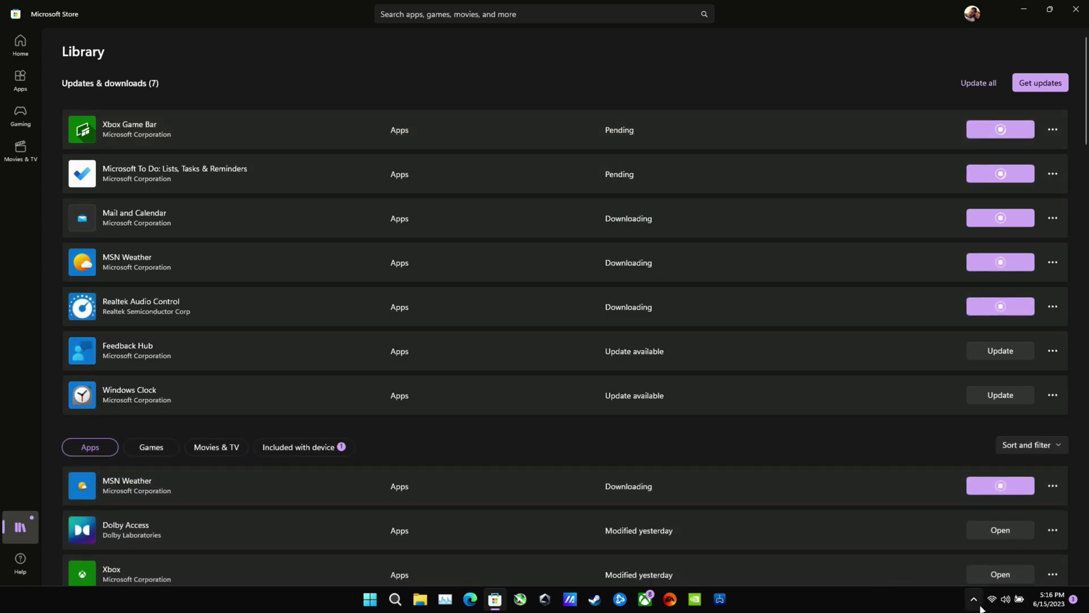
{"action": "left_click", "coordinate": [976, 395]}
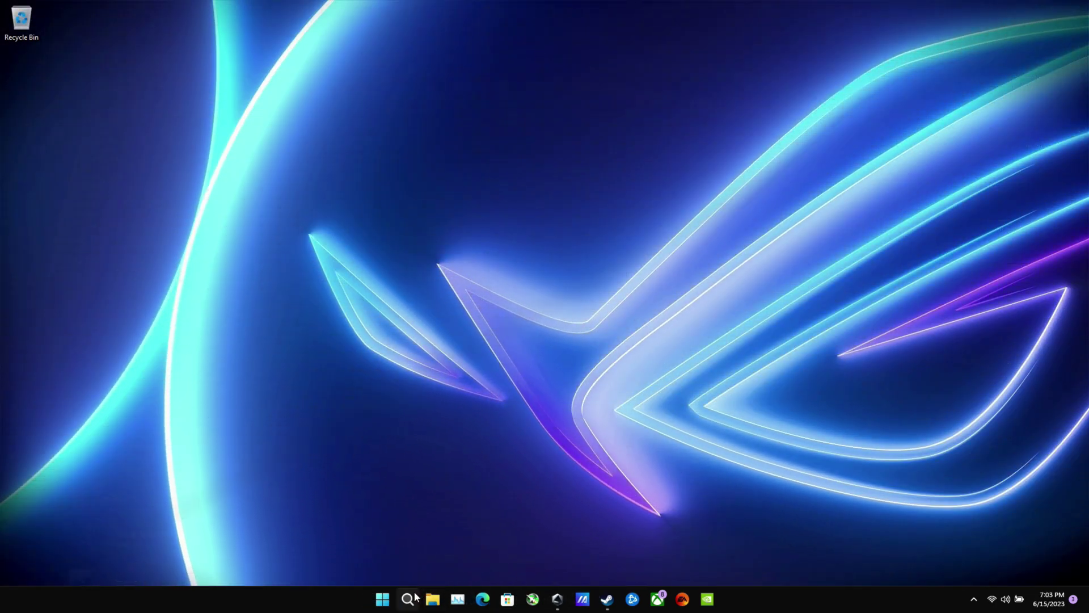
- Scroll through the Start menu's full alphabetical All apps list
{"action": "left_click", "coordinate": [391, 602]}
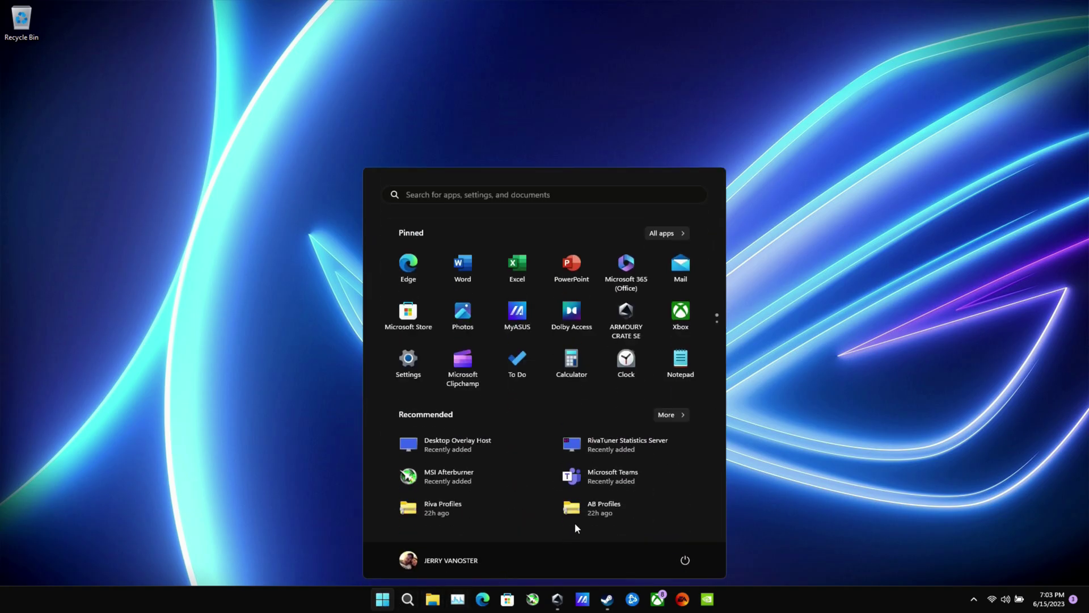
{"action": "scroll", "coordinate": [623, 346], "scroll_direction": "down", "scroll_amount": 2}
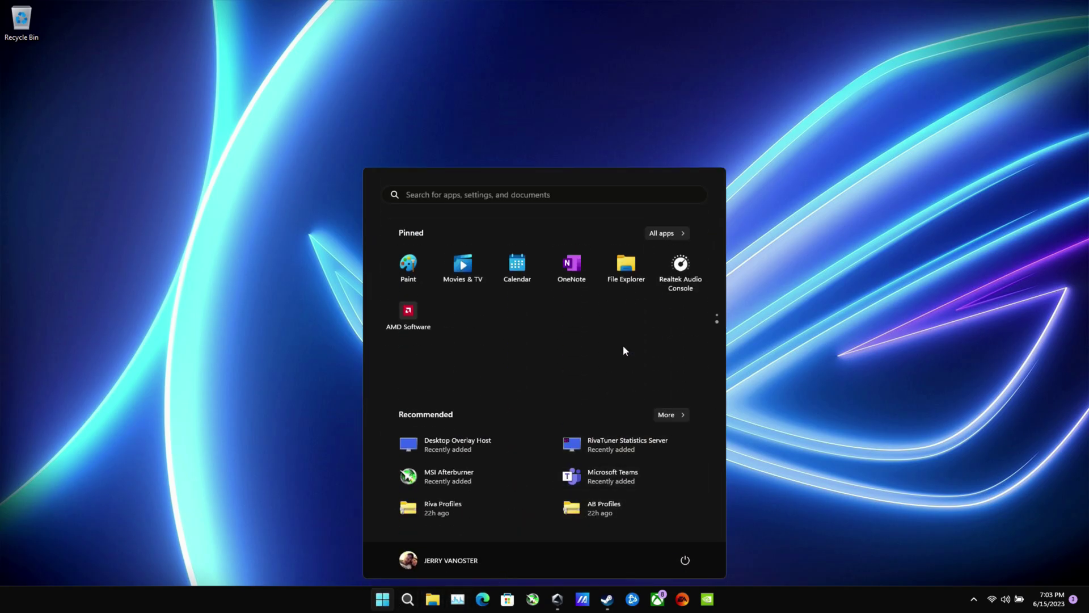
{"action": "scroll", "coordinate": [623, 345], "scroll_direction": "up", "scroll_amount": 2}
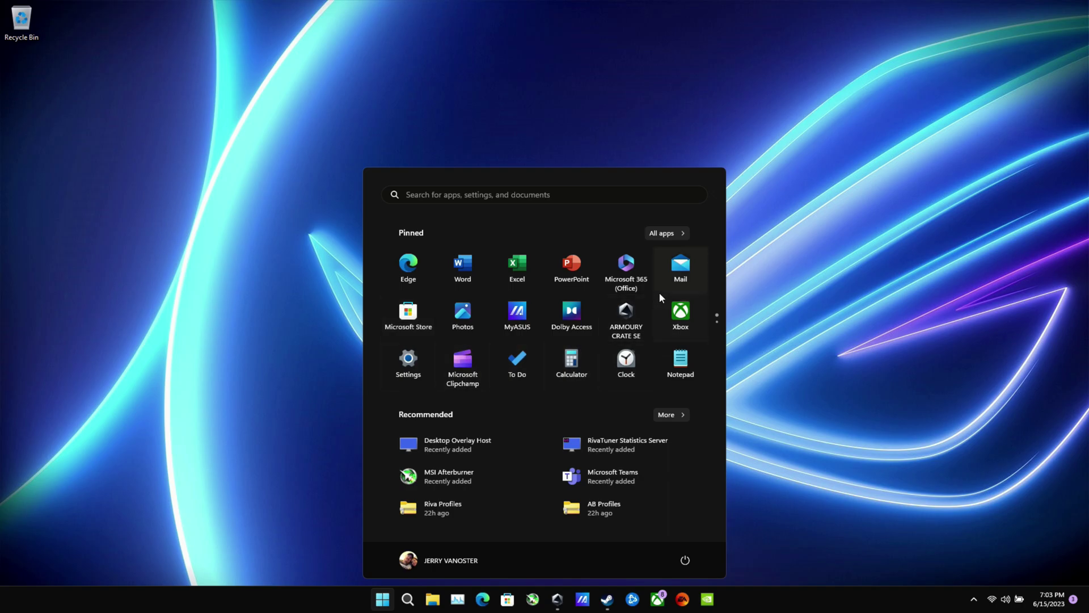
{"action": "left_click", "coordinate": [675, 233]}
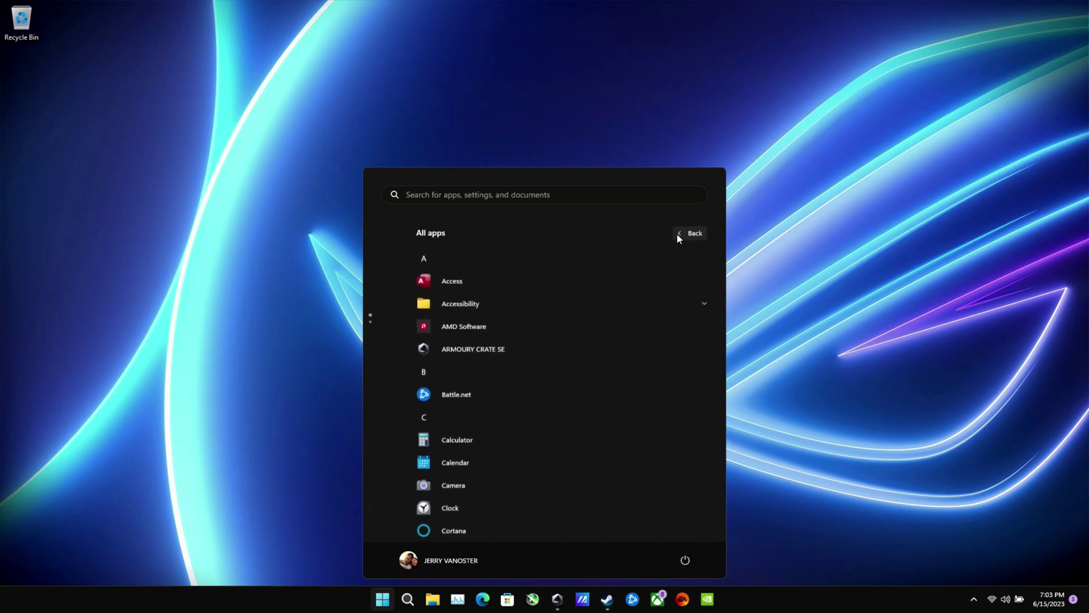
{"action": "scroll", "coordinate": [500, 423], "scroll_direction": "down", "scroll_amount": 5}
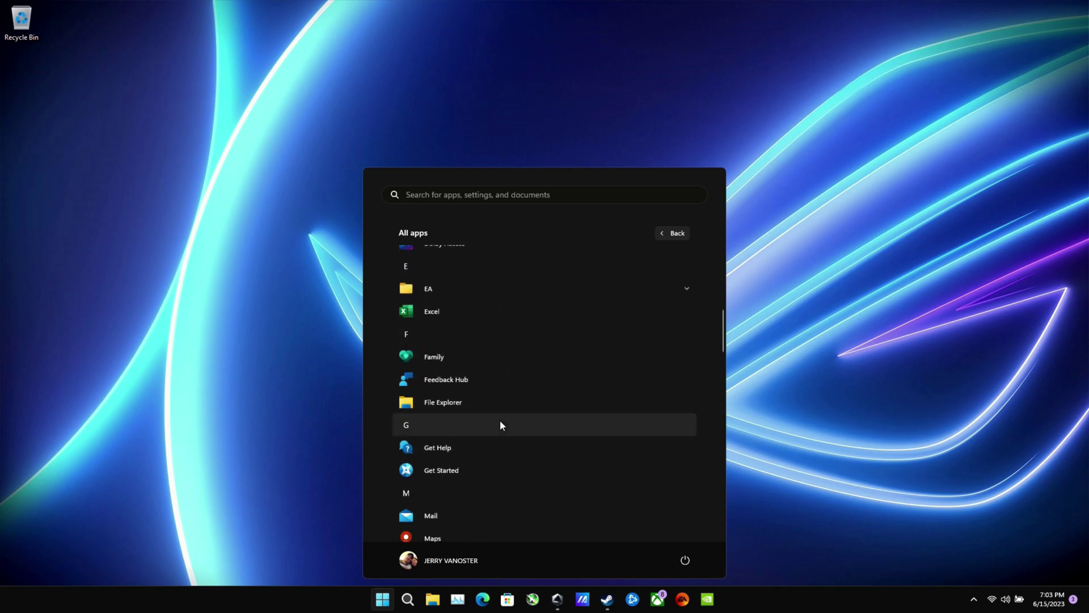
{"action": "scroll", "coordinate": [499, 425], "scroll_direction": "down", "scroll_amount": 3}
{"action": "scroll", "coordinate": [500, 424], "scroll_direction": "down", "scroll_amount": 6}
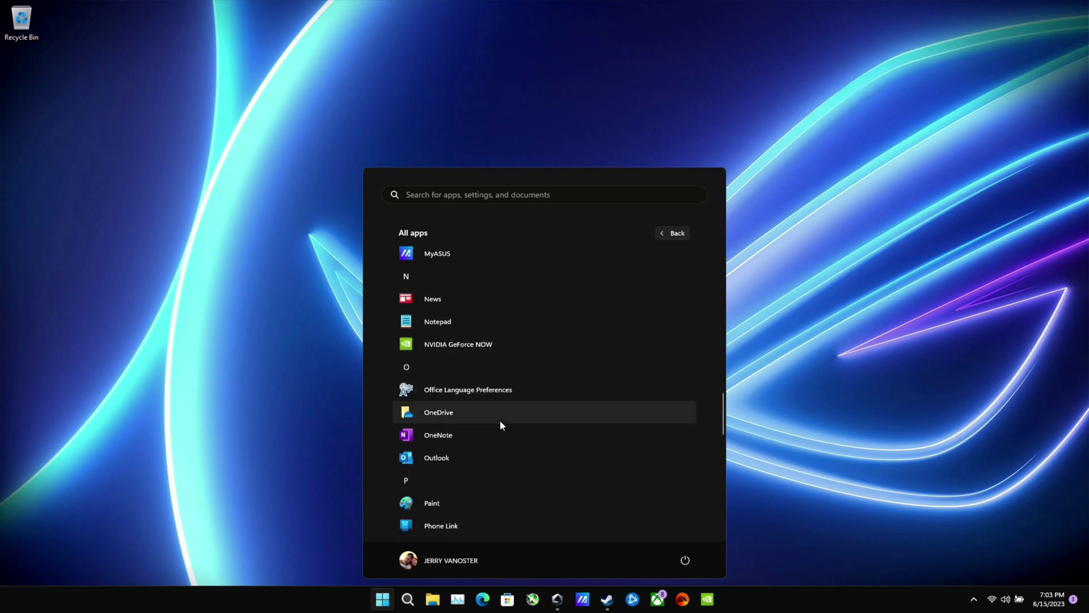
{"action": "scroll", "coordinate": [501, 424], "scroll_direction": "down", "scroll_amount": 3}
{"action": "scroll", "coordinate": [501, 424], "scroll_direction": "down", "scroll_amount": 3}
{"action": "scroll", "coordinate": [501, 424], "scroll_direction": "down", "scroll_amount": 2}
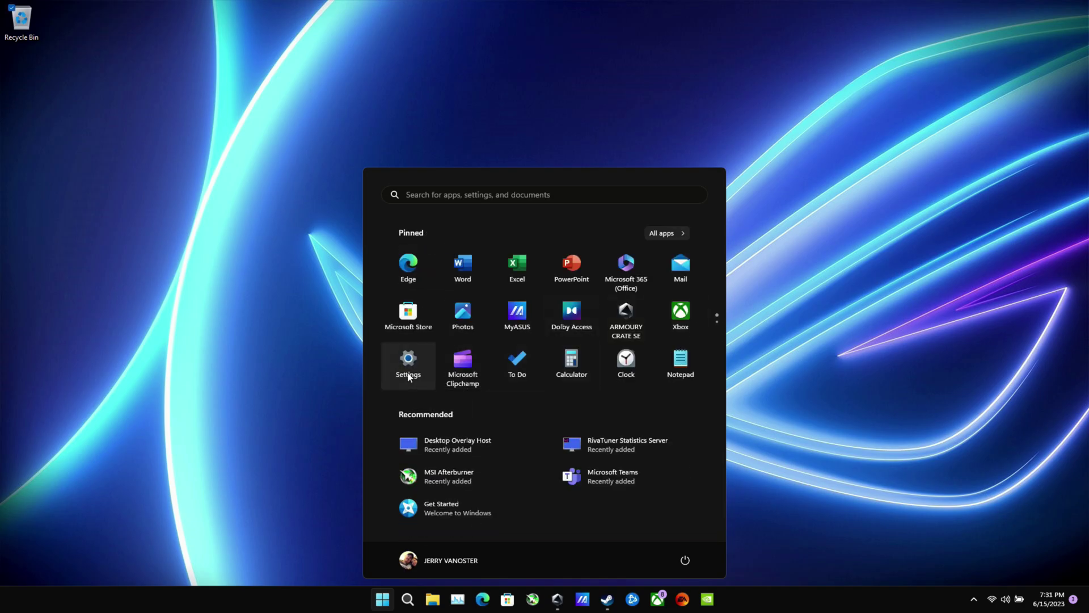
- Open Settings > Apps > Installed apps and scroll through the app list
{"action": "left_click", "coordinate": [408, 366]}
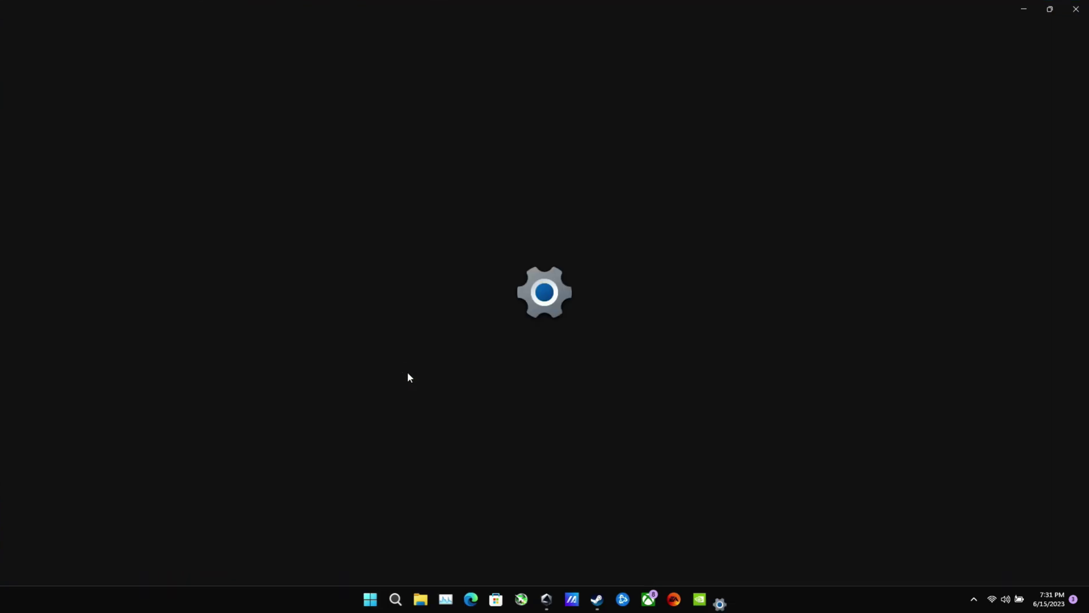
{"action": "left_click", "coordinate": [56, 208]}
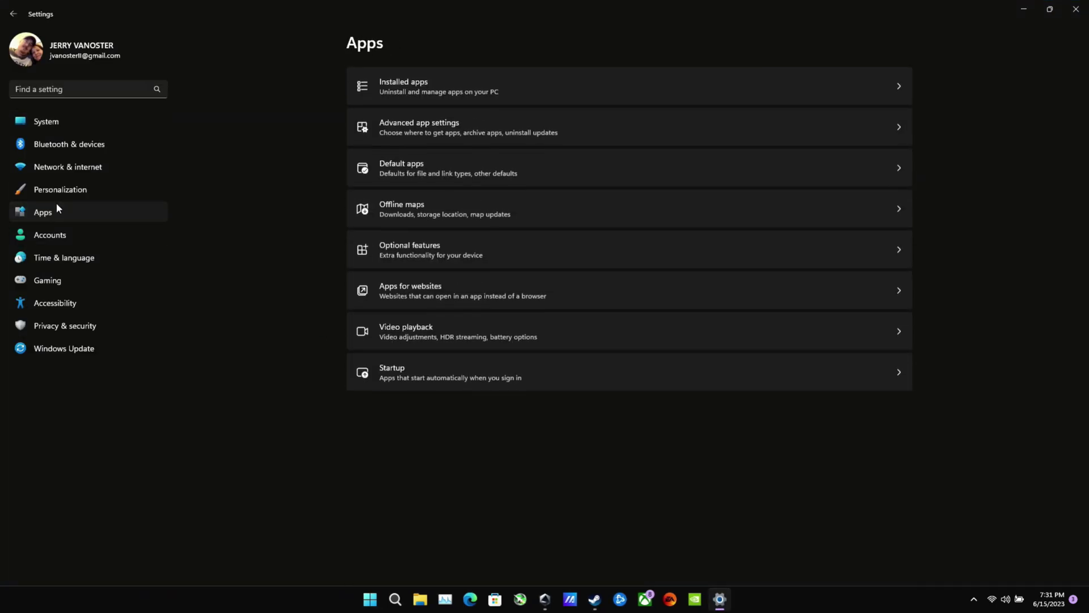
{"action": "left_click", "coordinate": [489, 85]}
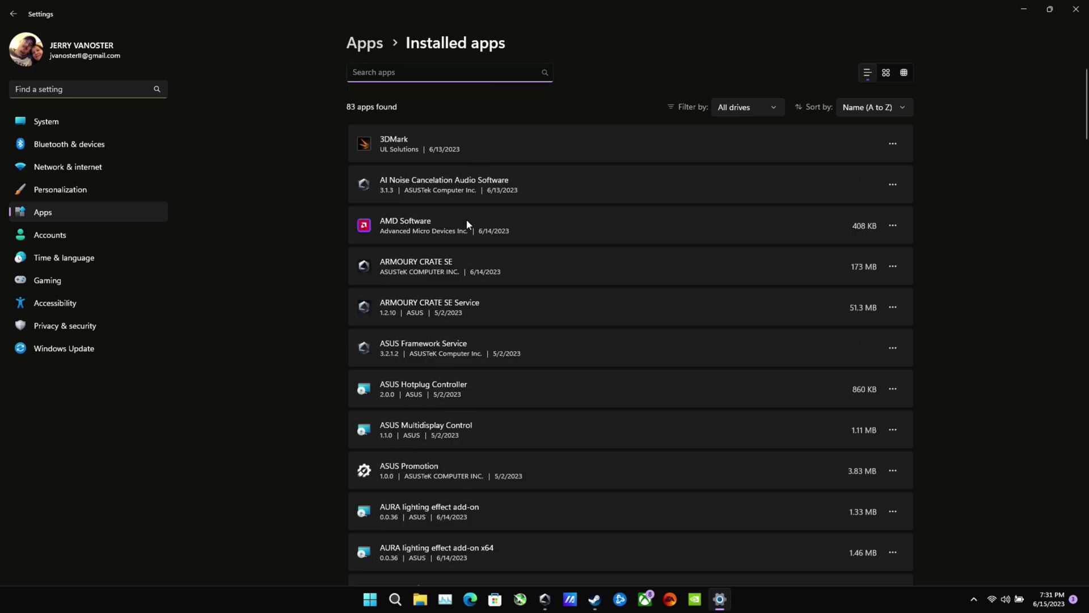
{"action": "scroll", "coordinate": [541, 341], "scroll_direction": "down", "scroll_amount": 5}
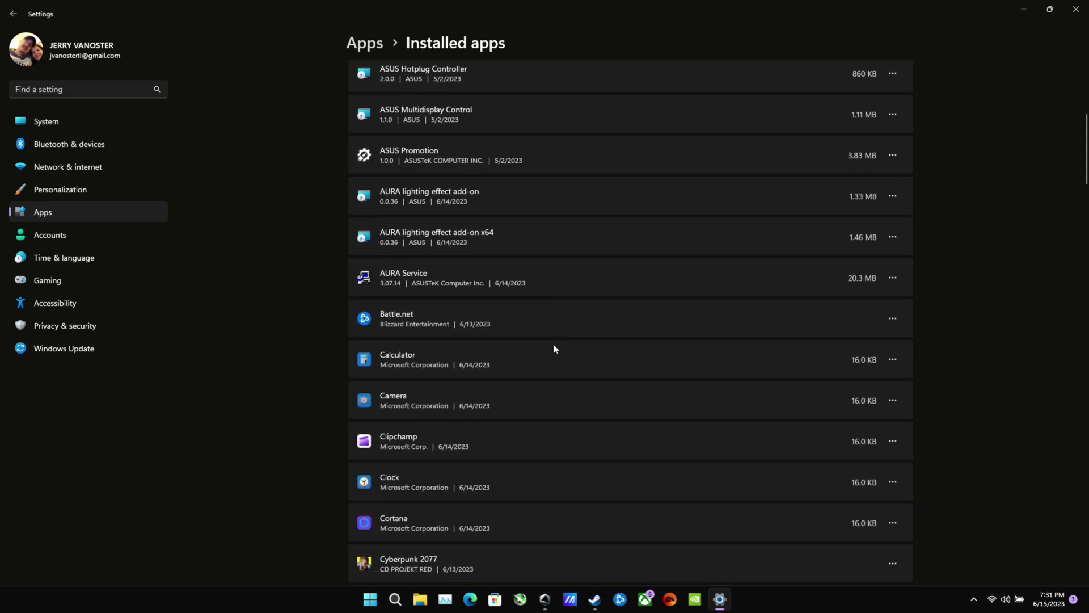
{"action": "scroll", "coordinate": [560, 343], "scroll_direction": "down", "scroll_amount": 2}
{"action": "scroll", "coordinate": [561, 343], "scroll_direction": "down", "scroll_amount": 2}
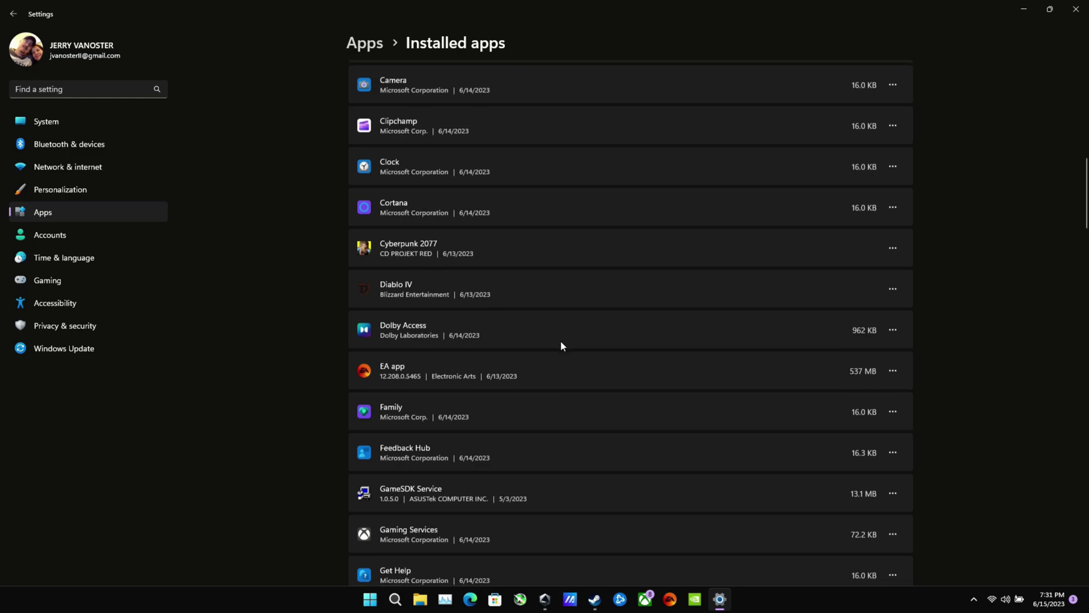
{"action": "scroll", "coordinate": [560, 345], "scroll_direction": "down", "scroll_amount": 2}
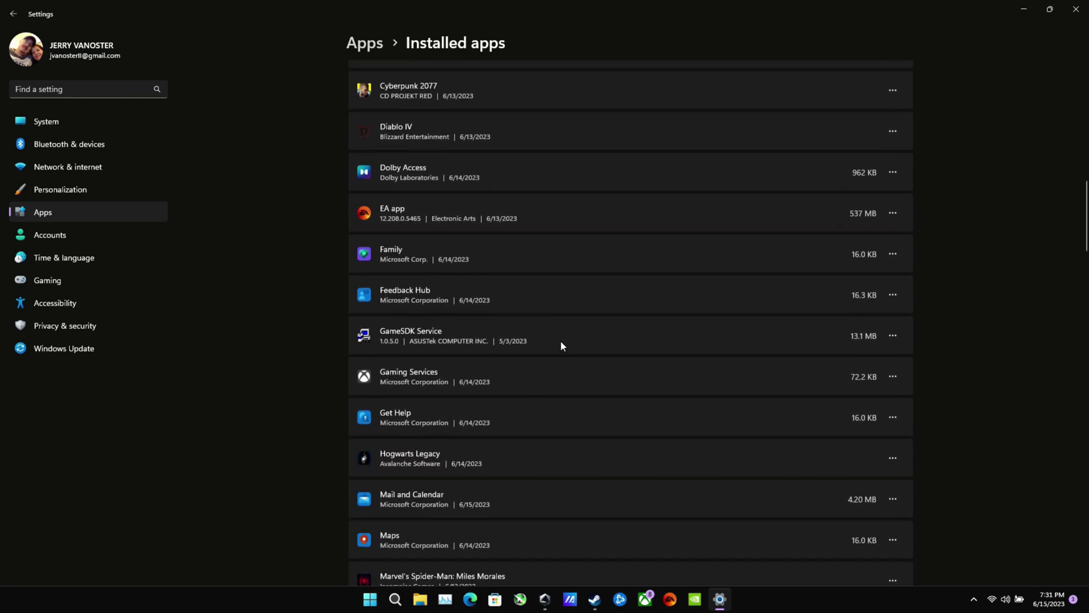
- Inspect the Family and Feedback Hub option menus, then open Task Manager with Ctrl+Shift+Esc
{"action": "left_click", "coordinate": [892, 255]}
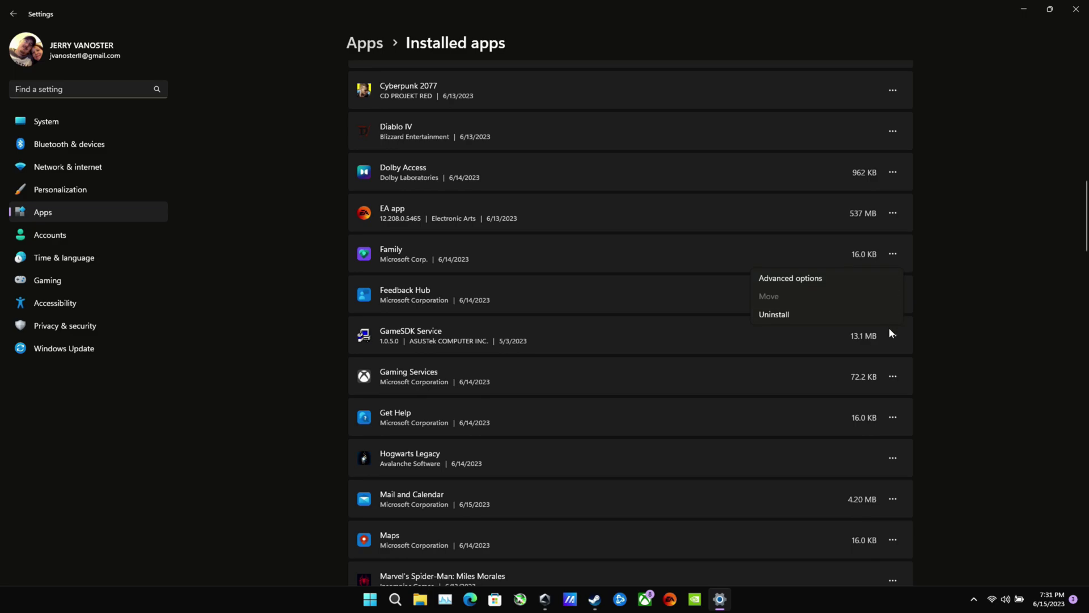
{"action": "left_click", "coordinate": [886, 294]}
{"action": "left_click", "coordinate": [885, 293]}
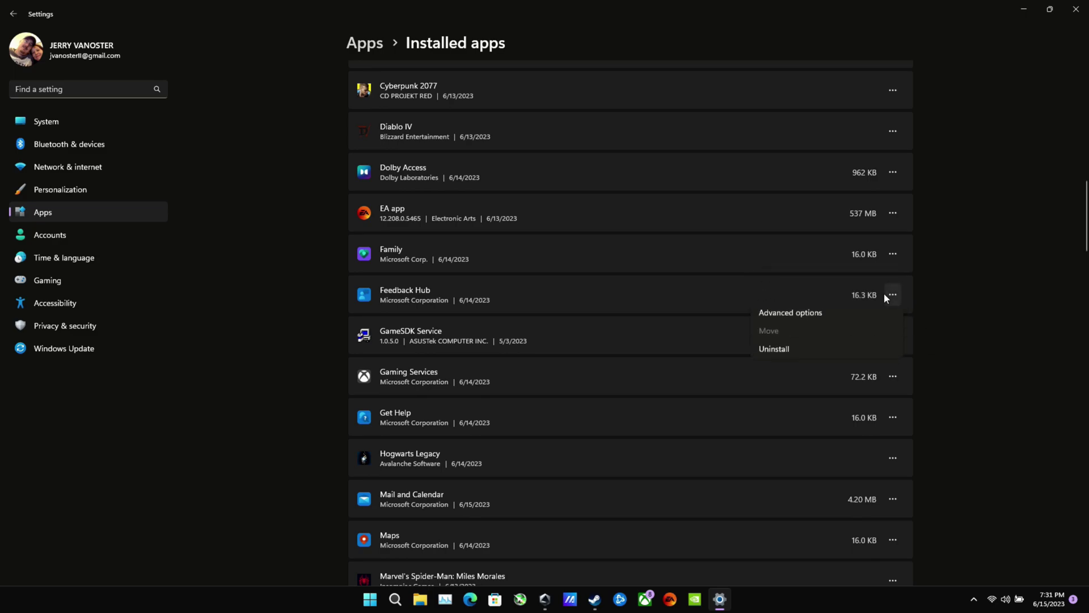
{"action": "left_click", "coordinate": [948, 347]}
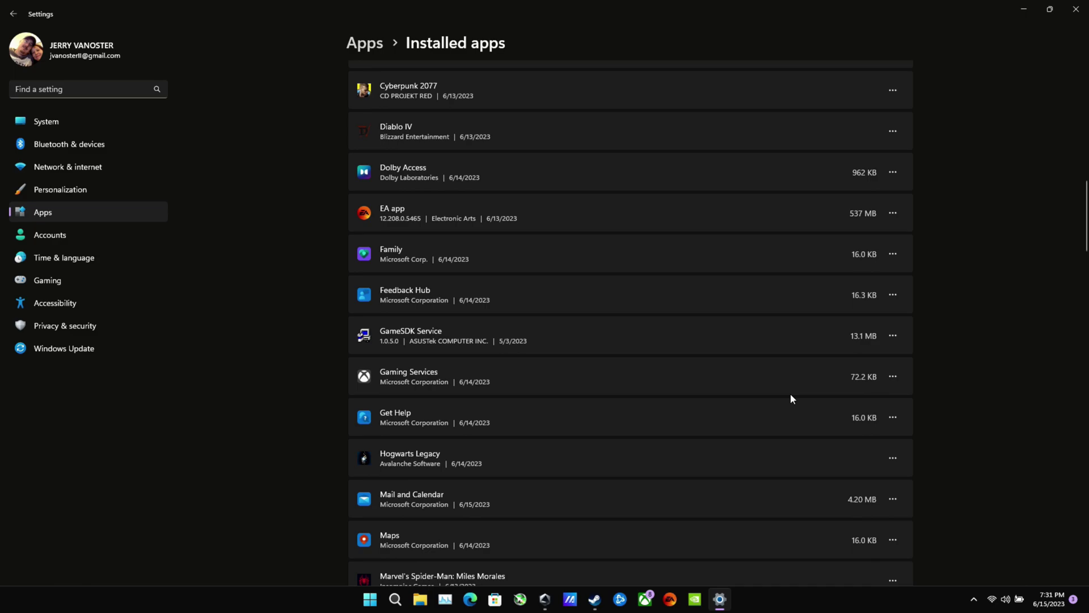
{"action": "scroll", "coordinate": [791, 394], "scroll_direction": "down", "scroll_amount": 2}
{"action": "scroll", "coordinate": [791, 397], "scroll_direction": "down", "scroll_amount": 2}
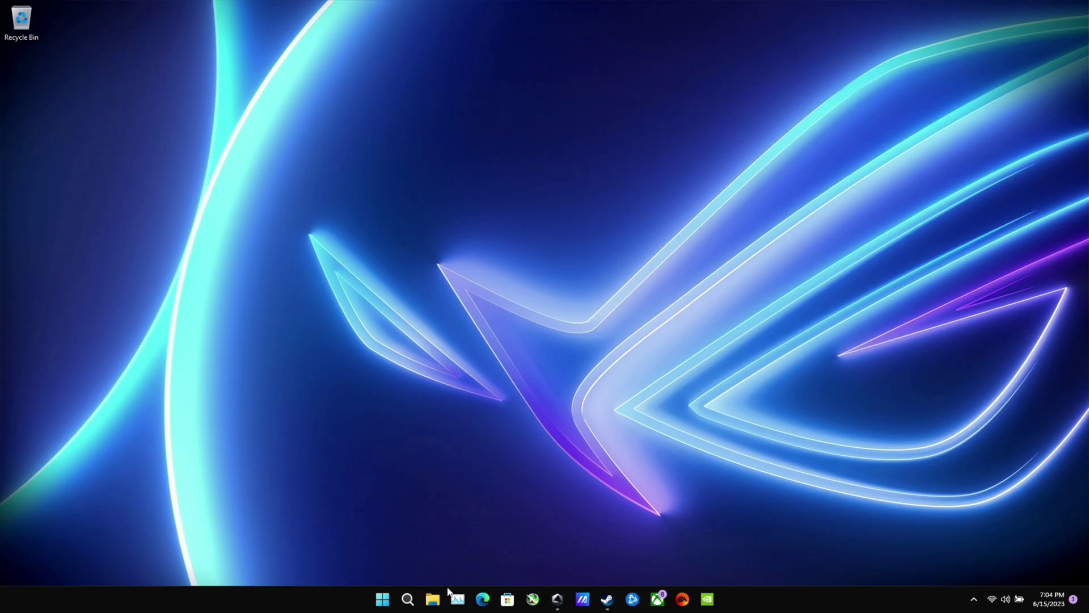
{"action": "key", "text": "ctrl+shift+Escape"}
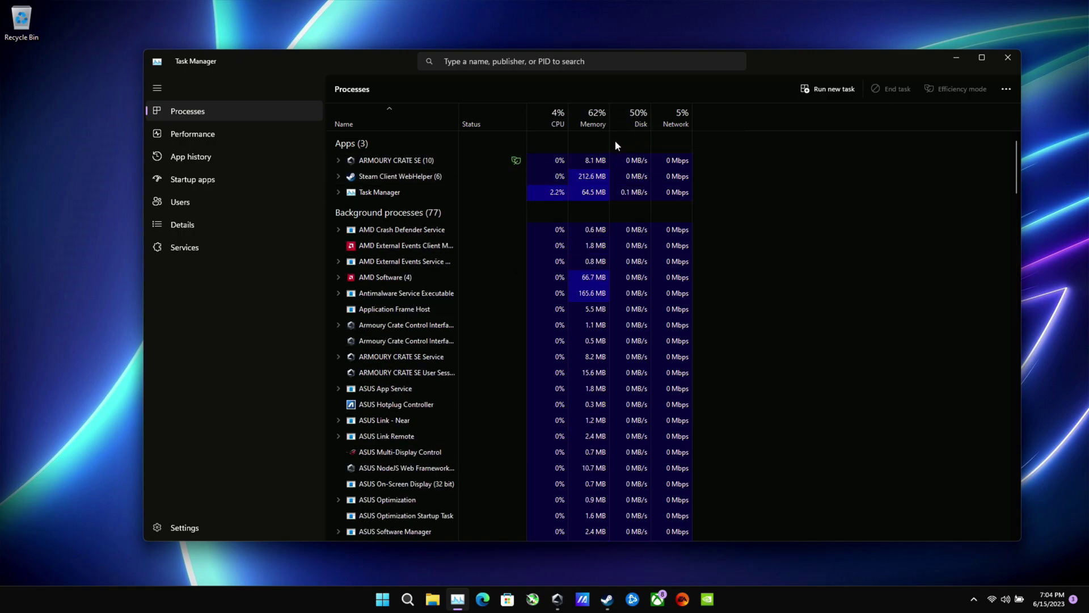
- Show Task Manager's Startup apps list, where LogiLDA.DLL is marked High impact
{"action": "left_click", "coordinate": [214, 179]}
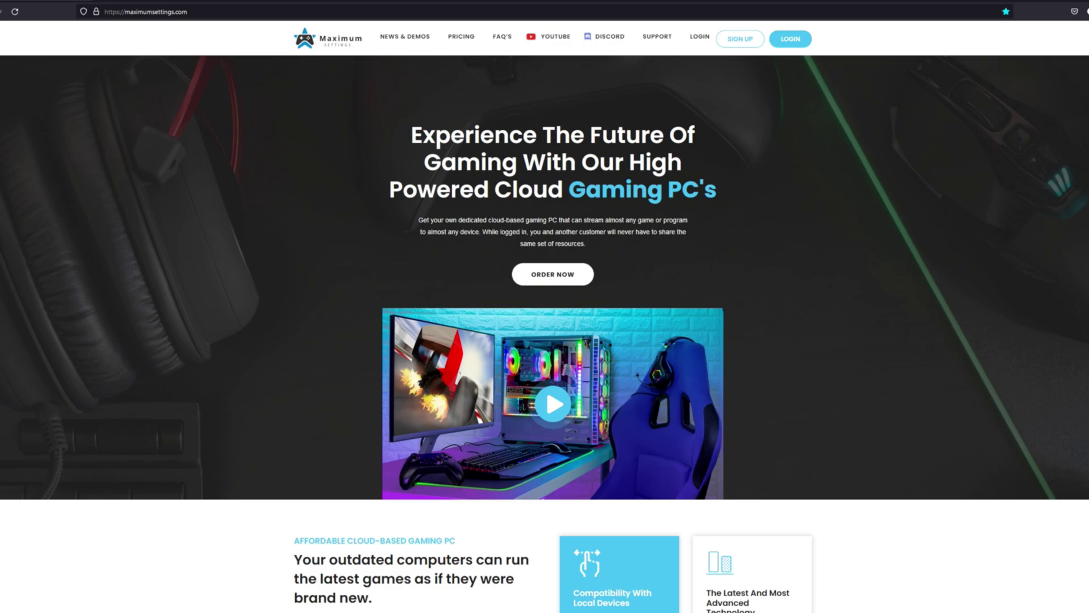
- Scroll the maximumsettings.com home page down to the monthly and hourly pricing cards
{"action": "scroll", "coordinate": [545, 335], "scroll_direction": "down", "scroll_amount": 2}
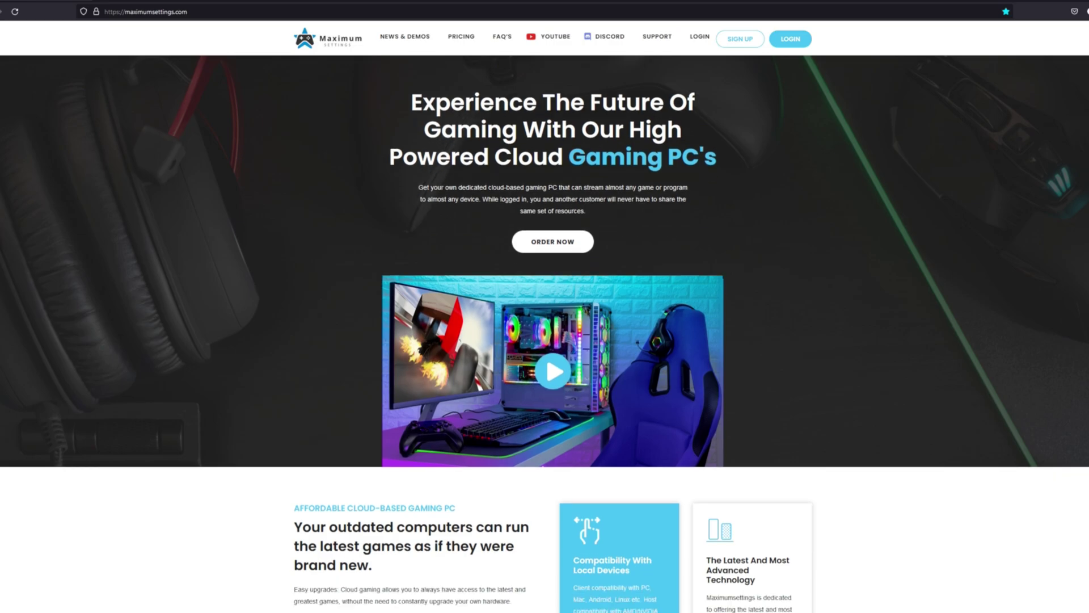
{"action": "scroll", "coordinate": [545, 335], "scroll_direction": "down", "scroll_amount": 4}
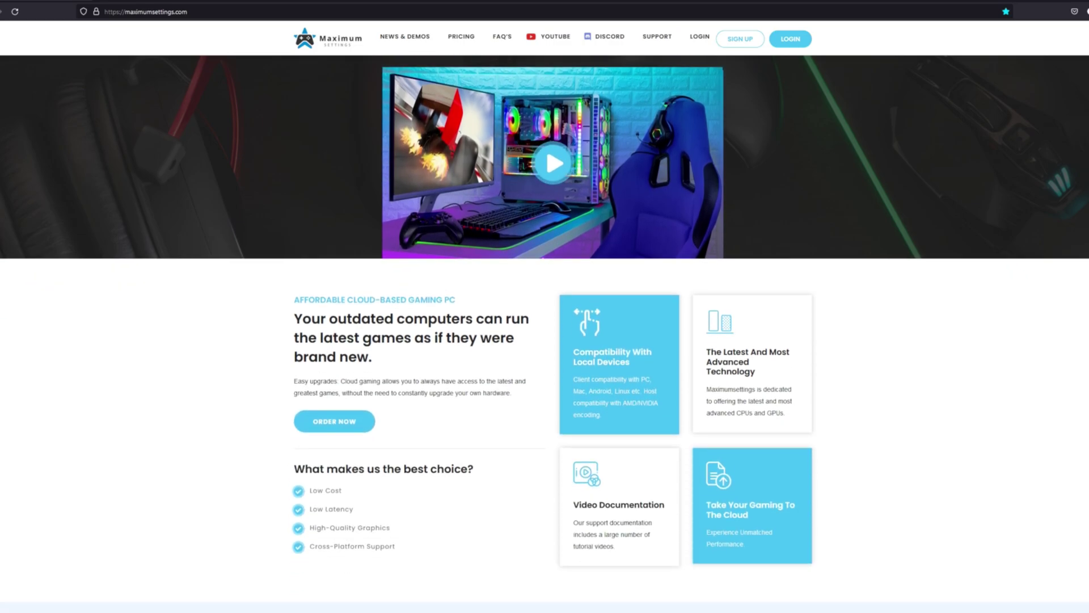
{"action": "scroll", "coordinate": [544, 335], "scroll_direction": "down", "scroll_amount": 3}
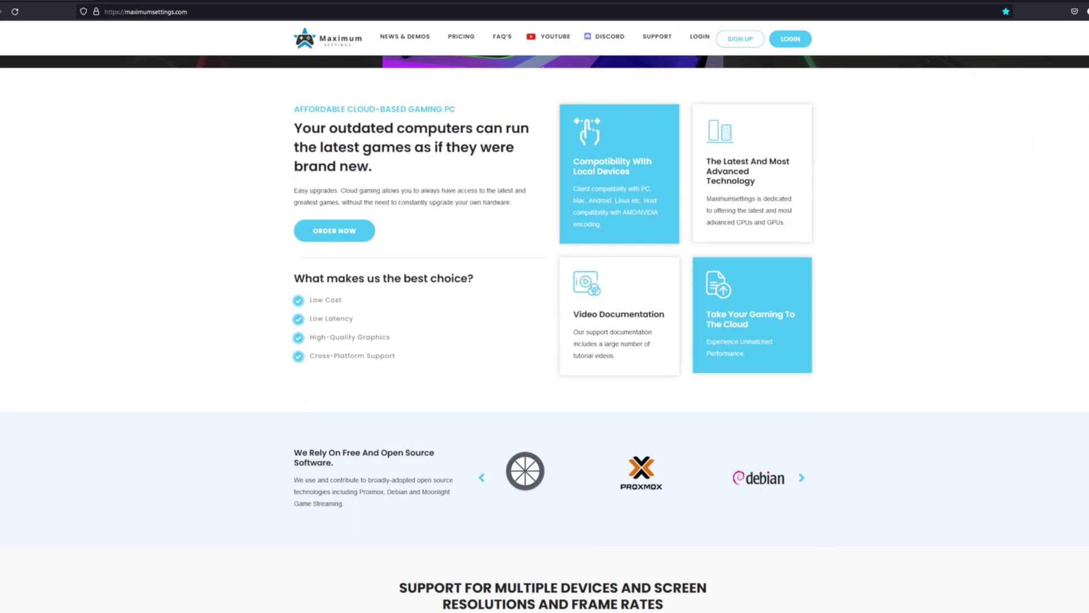
{"action": "scroll", "coordinate": [545, 335], "scroll_direction": "down", "scroll_amount": 3}
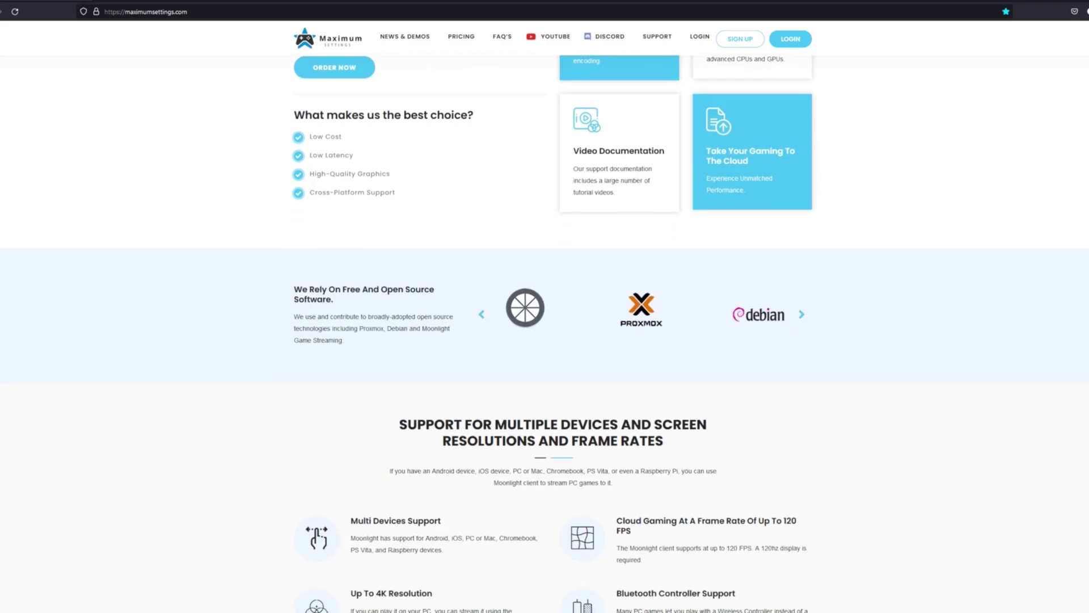
{"action": "scroll", "coordinate": [545, 335], "scroll_direction": "down", "scroll_amount": 2}
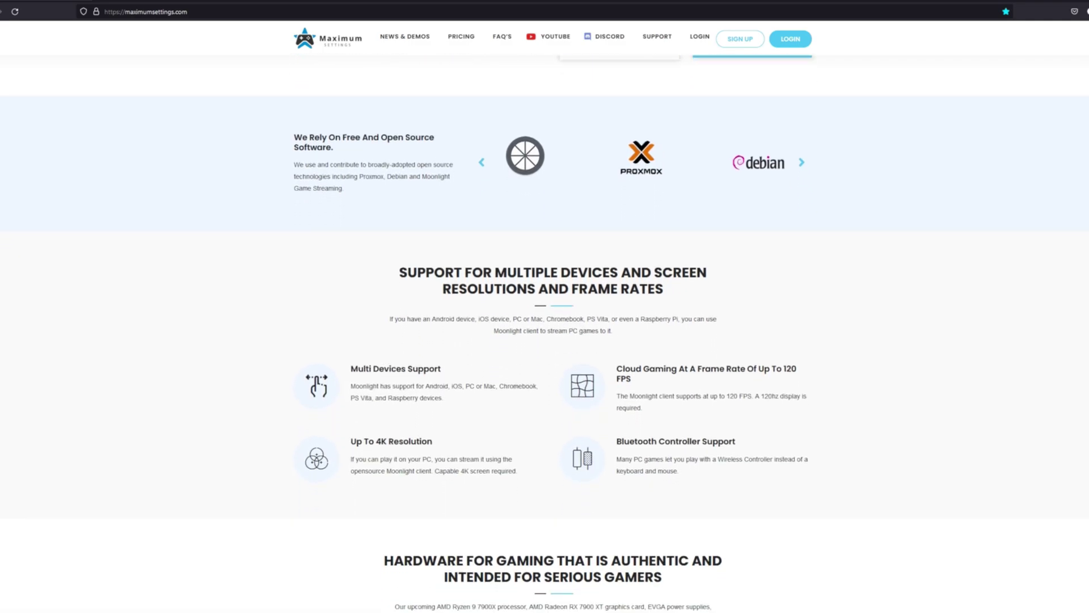
{"action": "scroll", "coordinate": [545, 335], "scroll_direction": "down", "scroll_amount": 3}
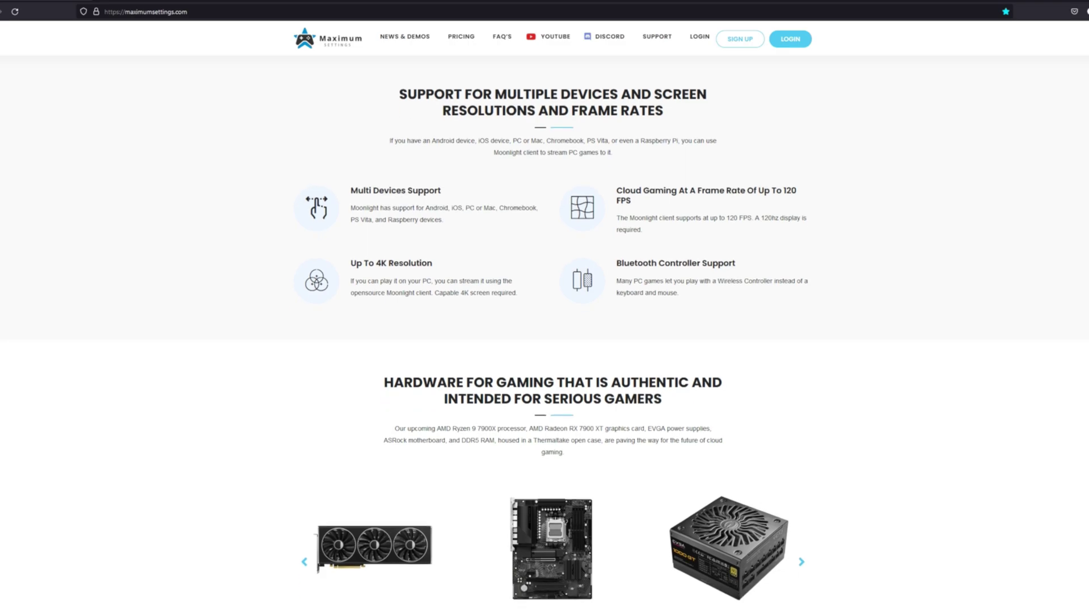
{"action": "scroll", "coordinate": [545, 335], "scroll_direction": "down", "scroll_amount": 4}
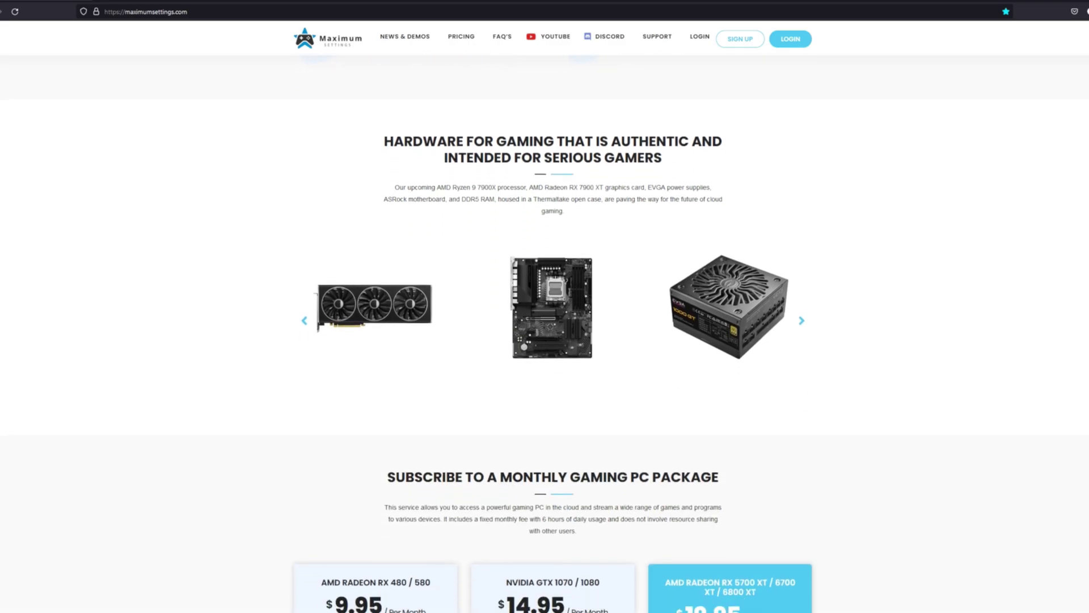
{"action": "scroll", "coordinate": [545, 335], "scroll_direction": "down", "scroll_amount": 3}
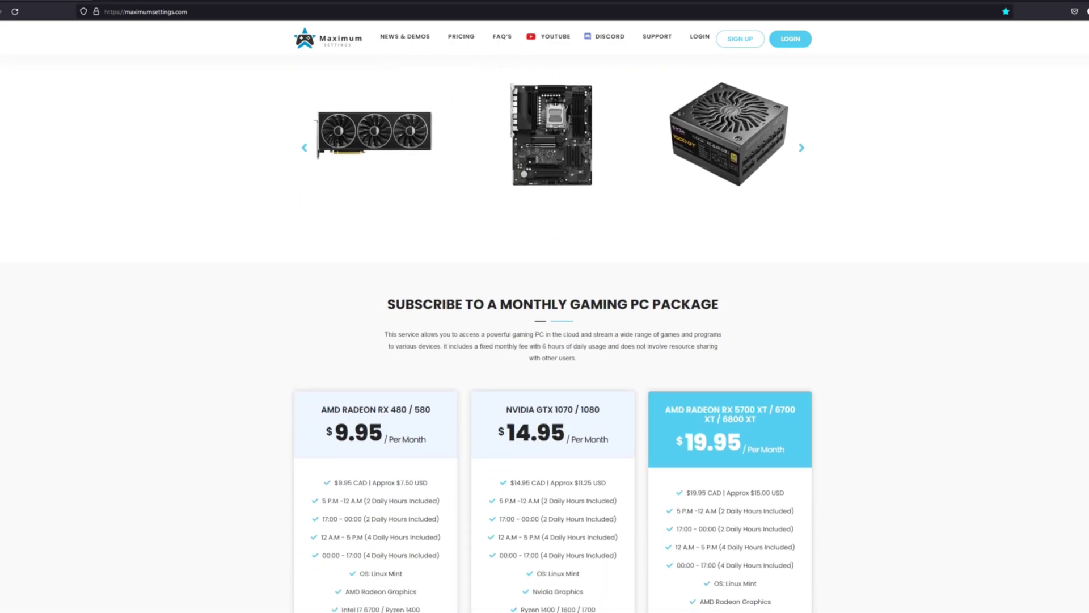
{"action": "scroll", "coordinate": [545, 335], "scroll_direction": "down", "scroll_amount": 3}
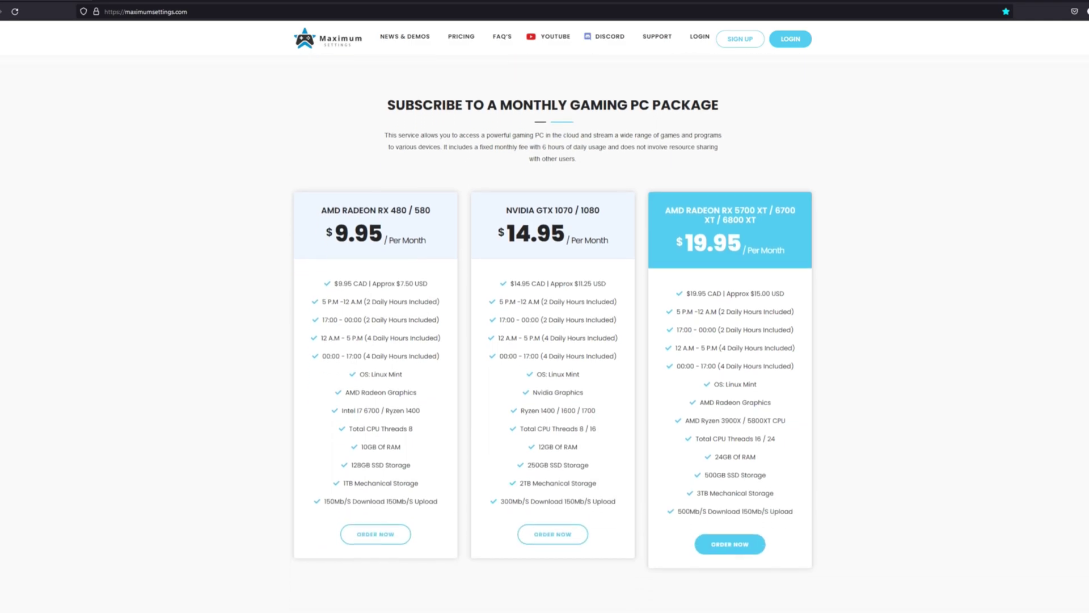
{"action": "scroll", "coordinate": [545, 335], "scroll_direction": "down", "scroll_amount": 3}
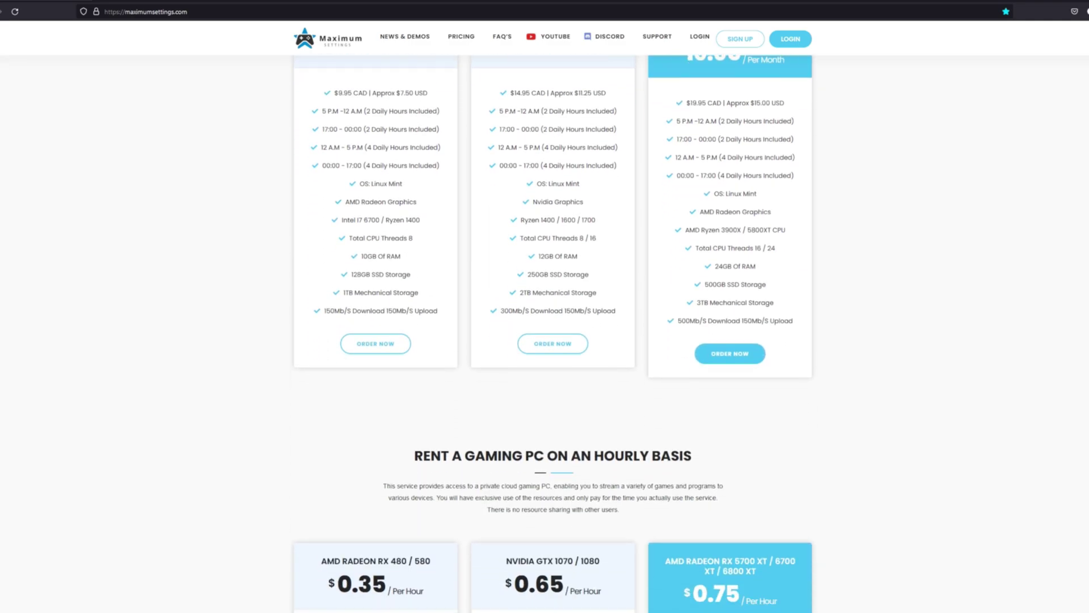
{"action": "scroll", "coordinate": [545, 335], "scroll_direction": "down", "scroll_amount": 3}
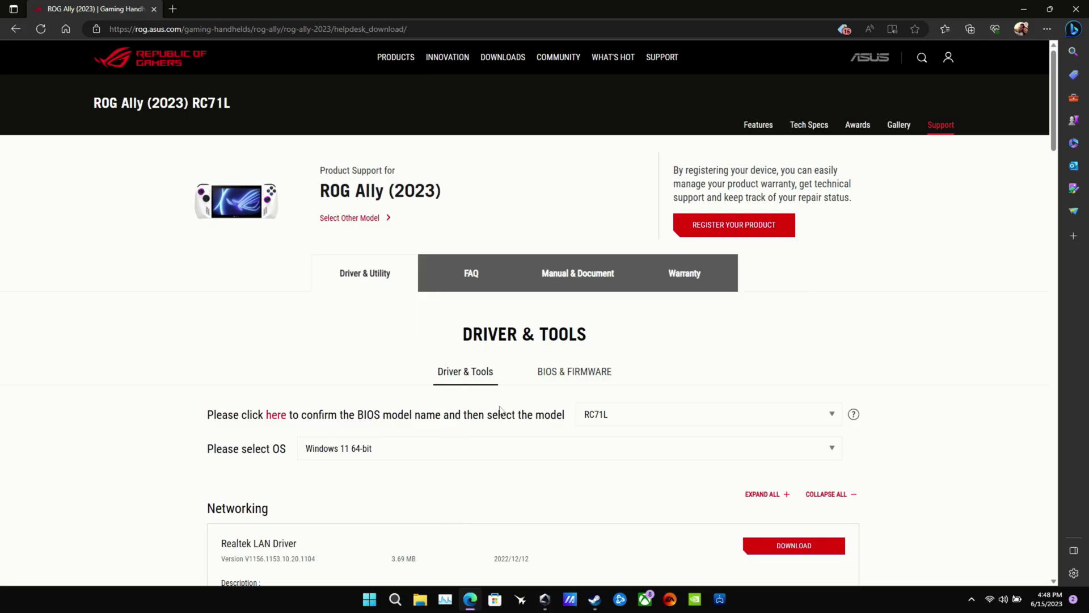
- Download Genesys Card Reader Driver V4.5.5.9, launch its installer, and cancel the setup prompt
{"action": "scroll", "coordinate": [421, 499], "scroll_direction": "down", "scroll_amount": 7}
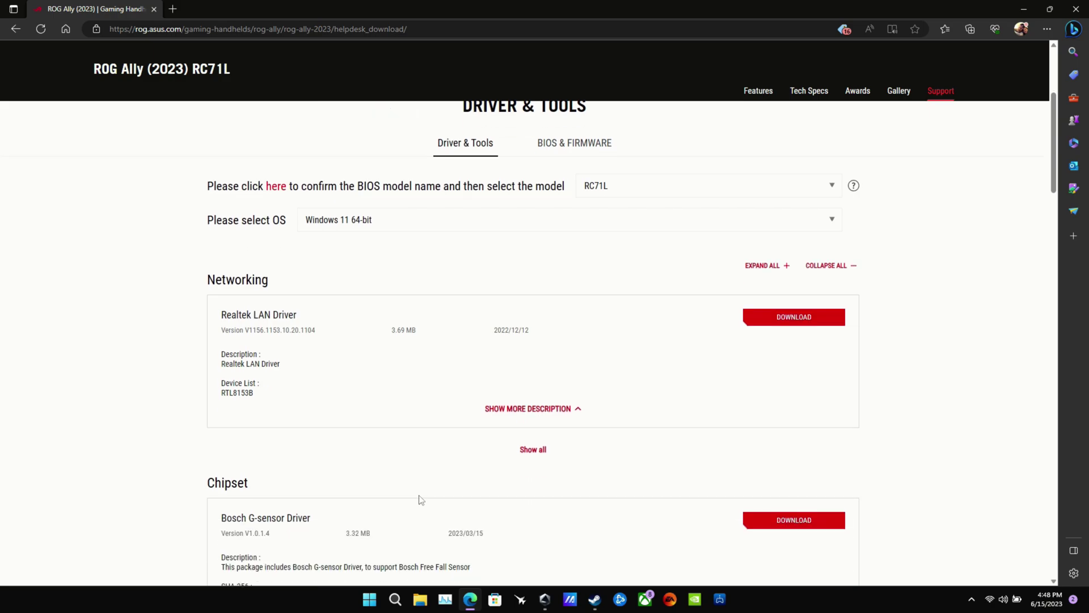
{"action": "scroll", "coordinate": [421, 499], "scroll_direction": "down", "scroll_amount": 4}
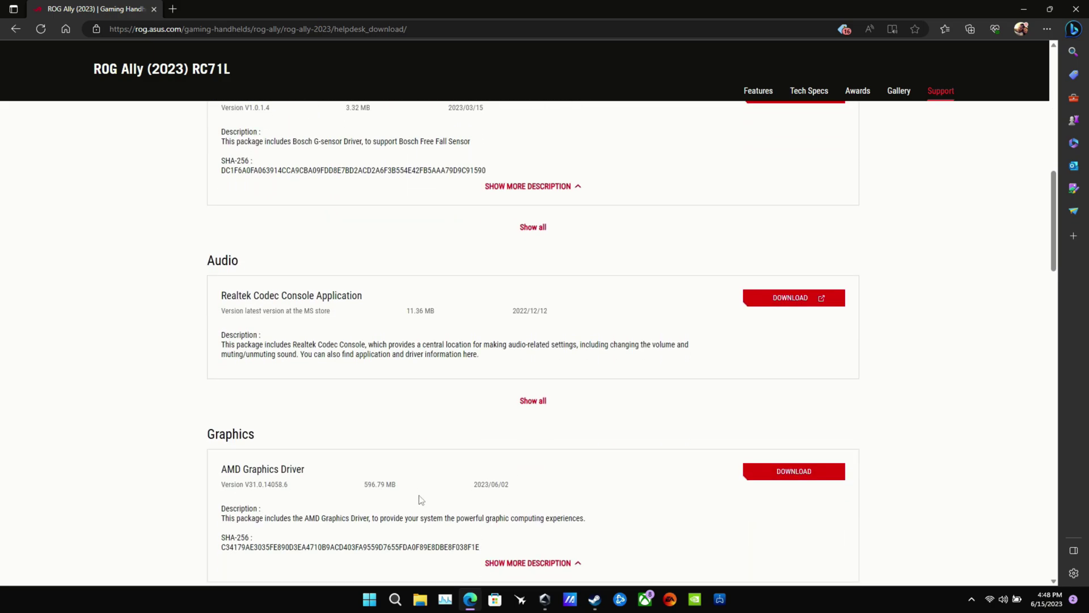
{"action": "scroll", "coordinate": [421, 500], "scroll_direction": "down", "scroll_amount": 5}
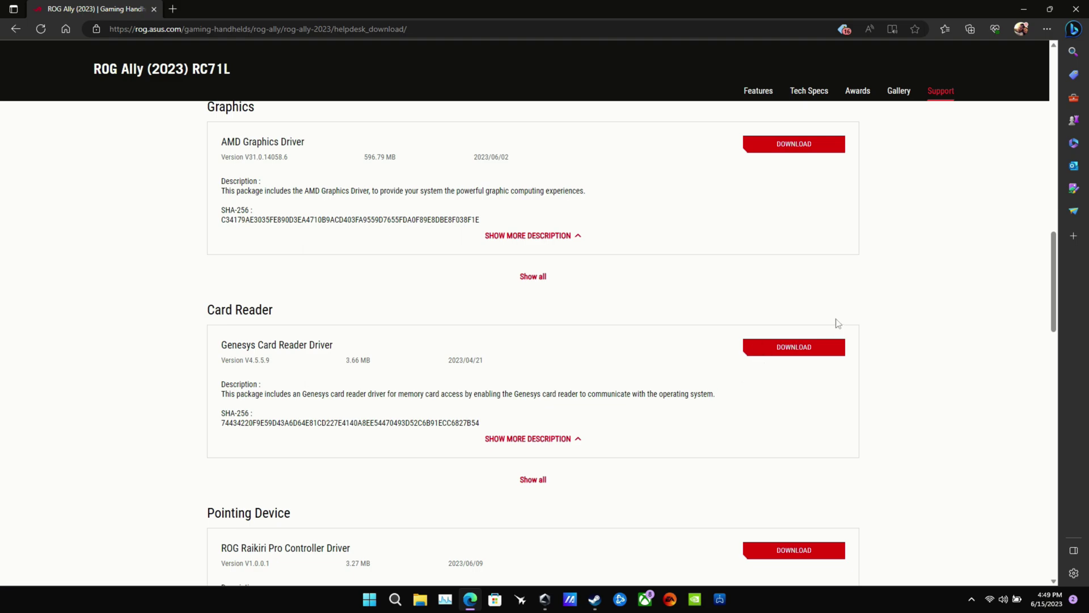
{"action": "left_click", "coordinate": [808, 347]}
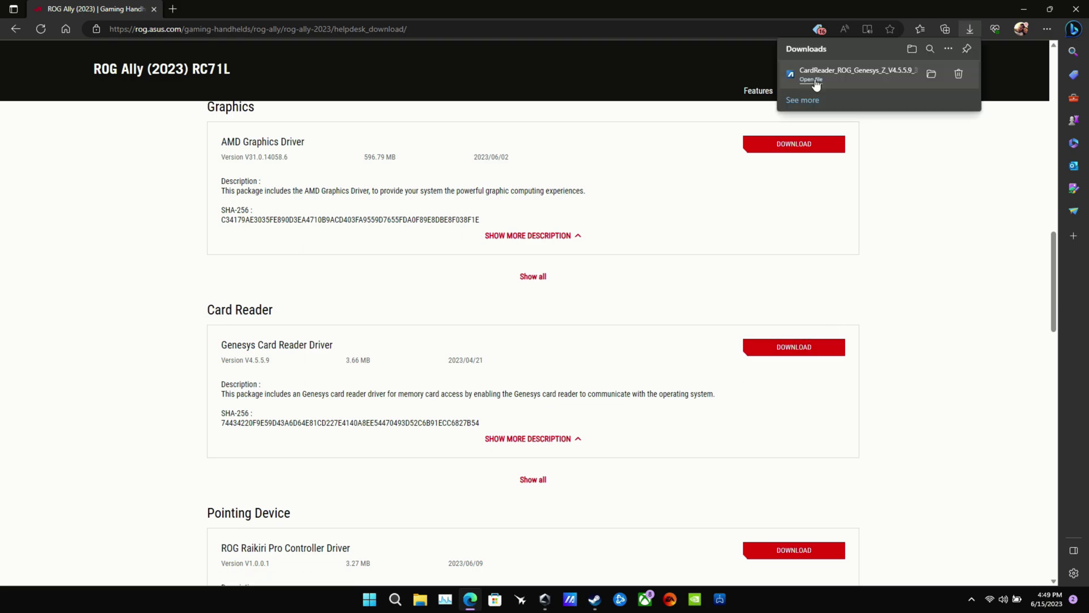
{"action": "left_click", "coordinate": [813, 80]}
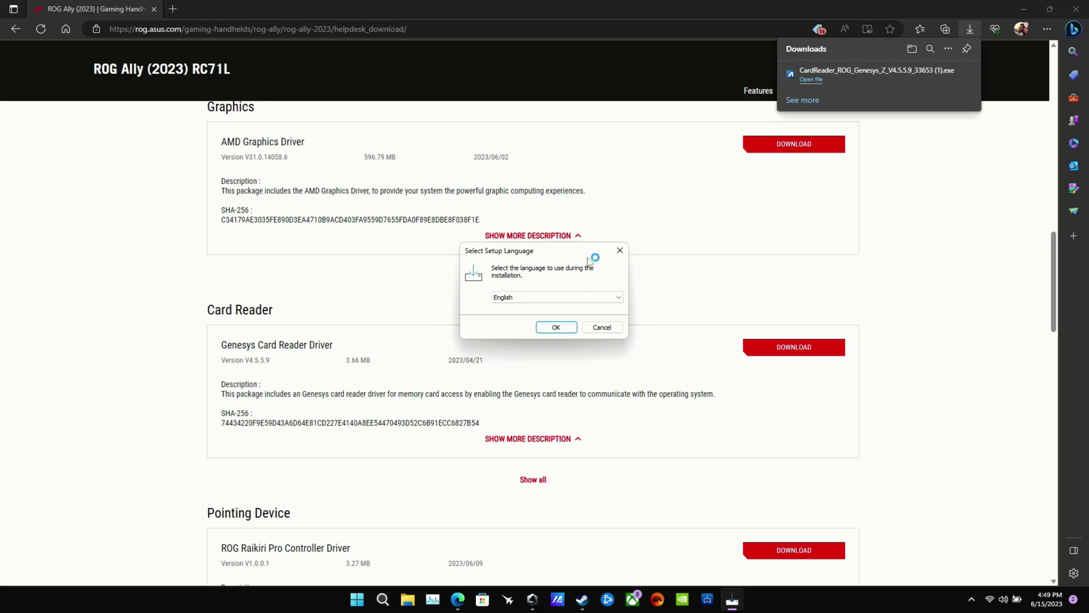
{"action": "left_click", "coordinate": [602, 328]}
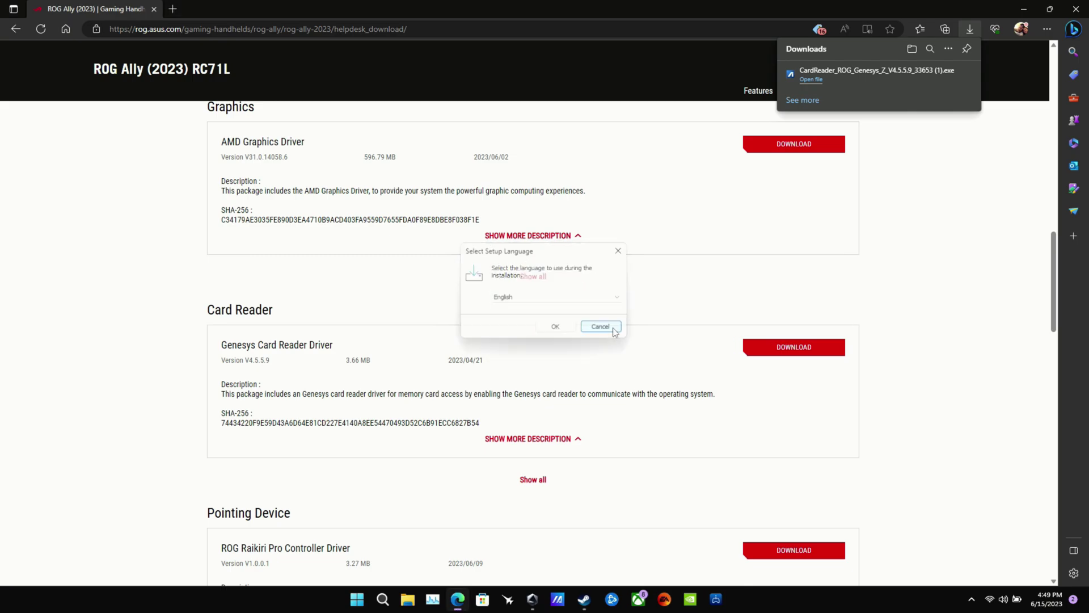
- Close the browser window and show the Command Center over the Armoury Crate Game Library
{"action": "left_click", "coordinate": [1076, 9]}
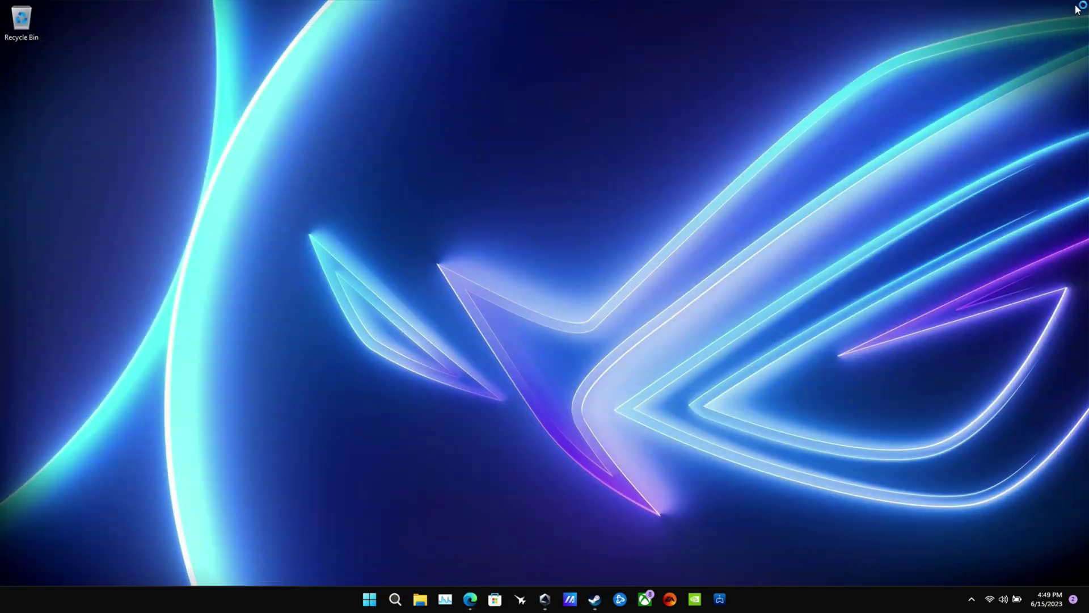
{"action": "left_click", "coordinate": [595, 599]}
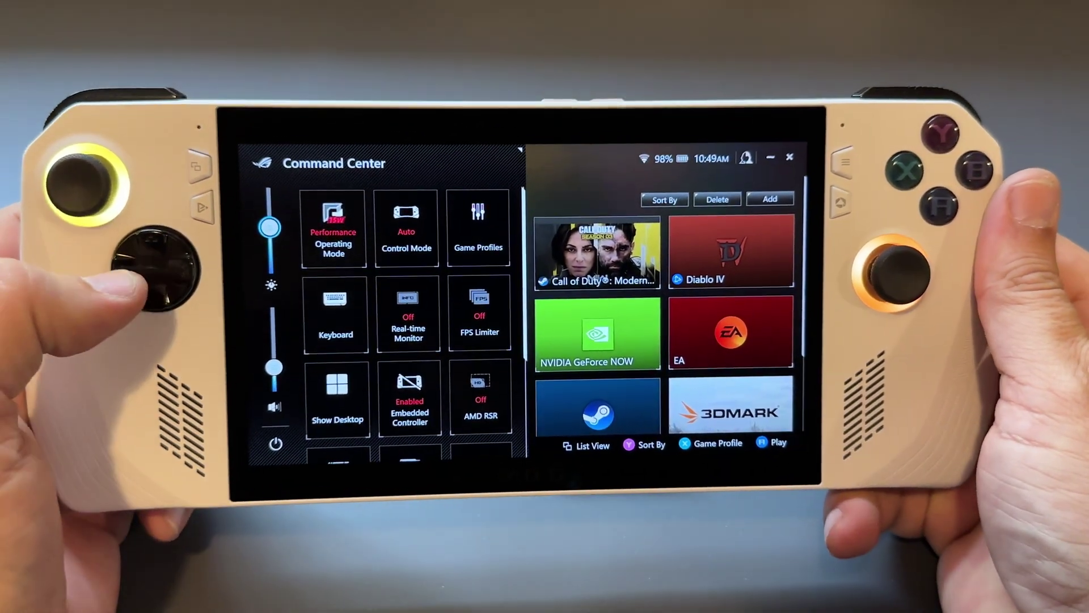
- Look through the Command Center's operating mode, control mode, brightness and power settings, then close it
{"action": "key", "text": "Down"}
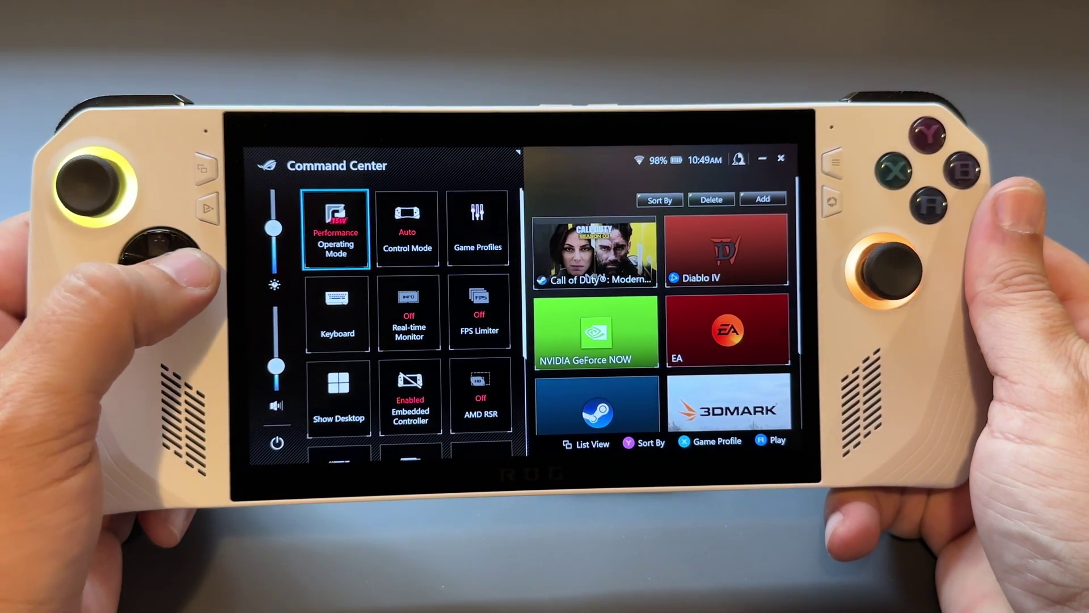
{"action": "key", "text": "Right"}
{"action": "key", "text": "Left"}
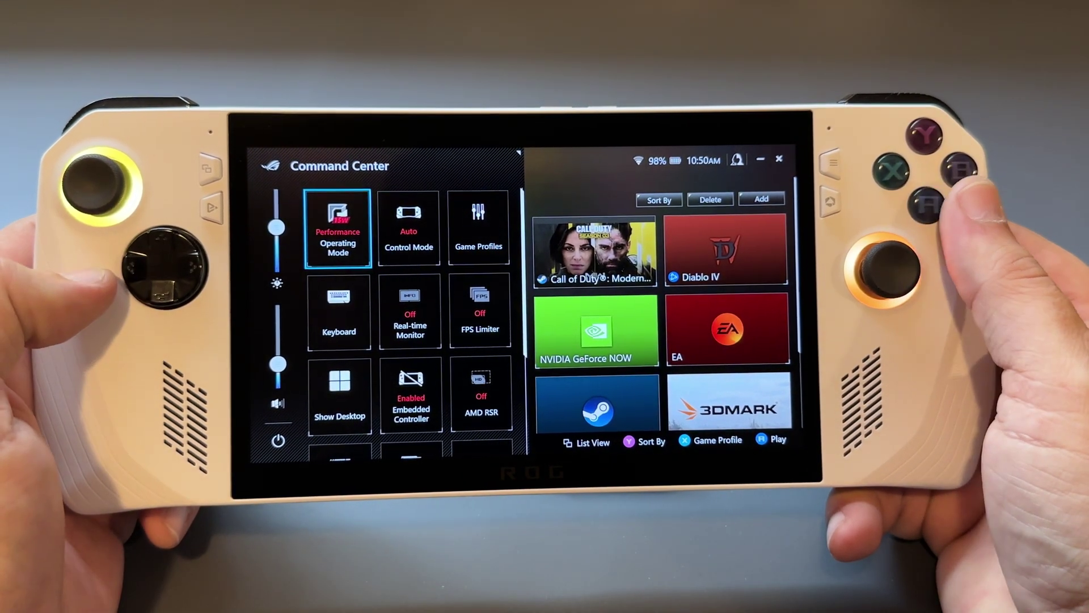
{"action": "key", "text": "Left"}
{"action": "key", "text": "Down"}
{"action": "key", "text": "Down"}
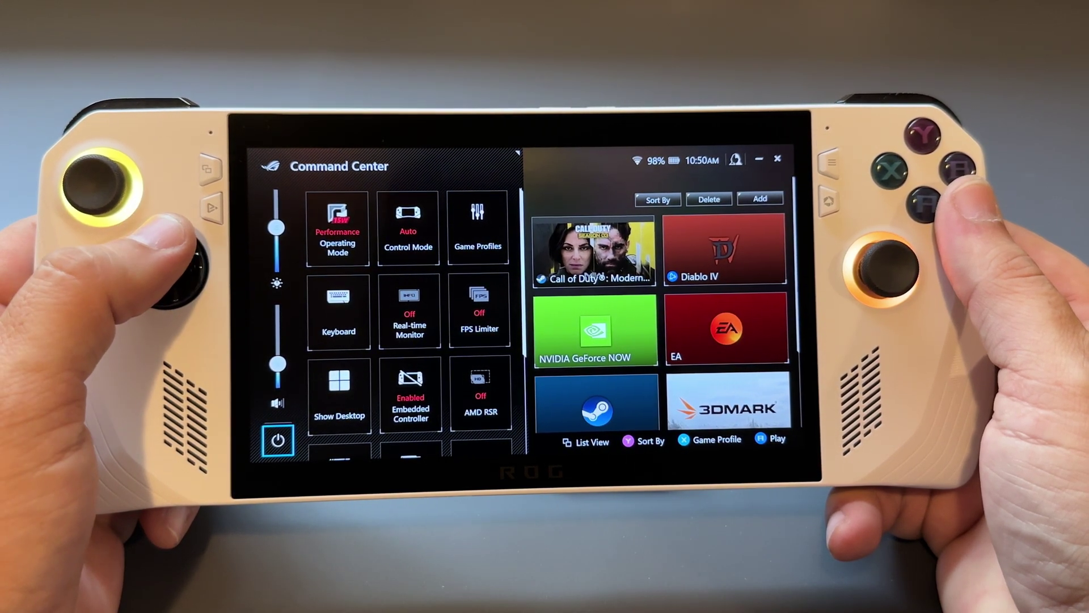
{"action": "key", "text": "Escape"}
- Review the Edit Command Center tile list on the Settings page, then the Content page
{"action": "key", "text": "Up"}
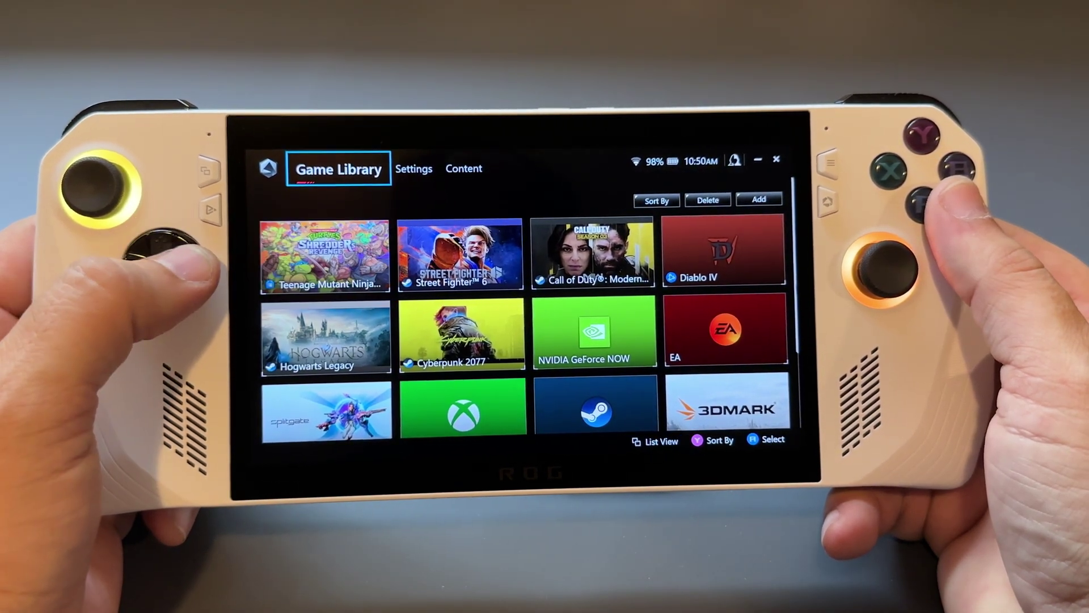
{"action": "key", "text": "Right"}
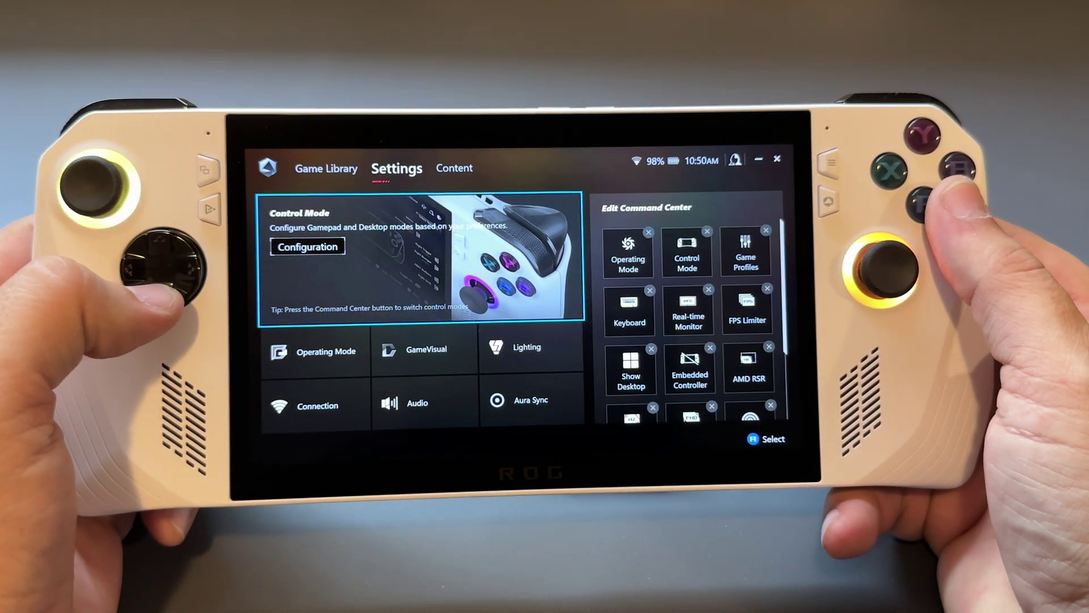
{"action": "key", "text": "Down"}
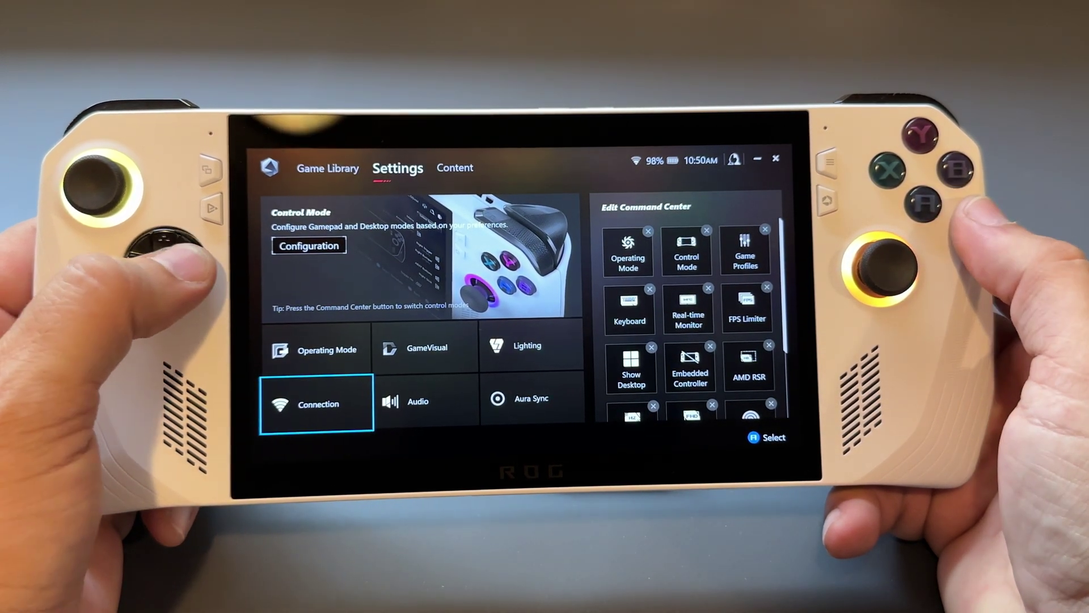
{"action": "key", "text": "Right"}
{"action": "key", "text": "Right"}
{"action": "key", "text": "Right"}
{"action": "key", "text": "Right"}
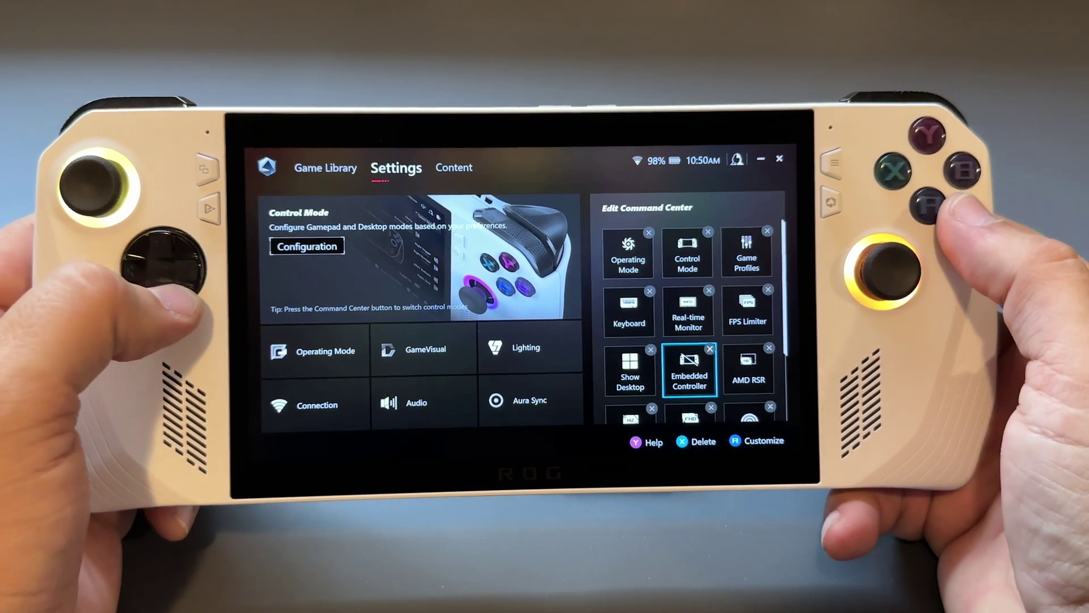
{"action": "key", "text": "Down"}
{"action": "key", "text": "Down"}
{"action": "key", "text": "Up"}
{"action": "key", "text": "Up"}
{"action": "key", "text": "Up"}
{"action": "key", "text": "Up"}
{"action": "key", "text": "Up"}
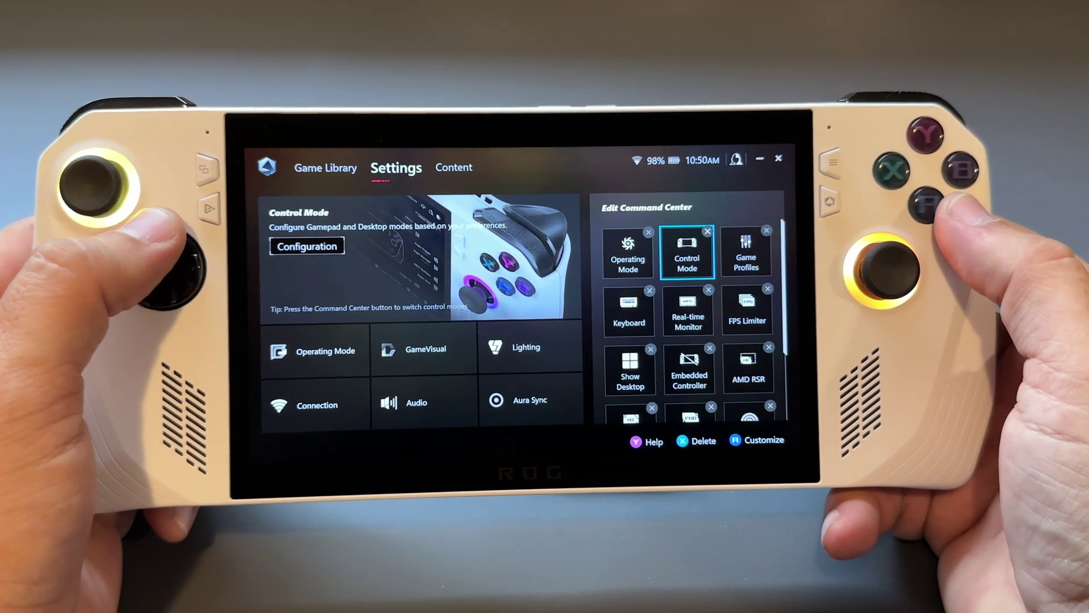
{"action": "key", "text": "Right"}
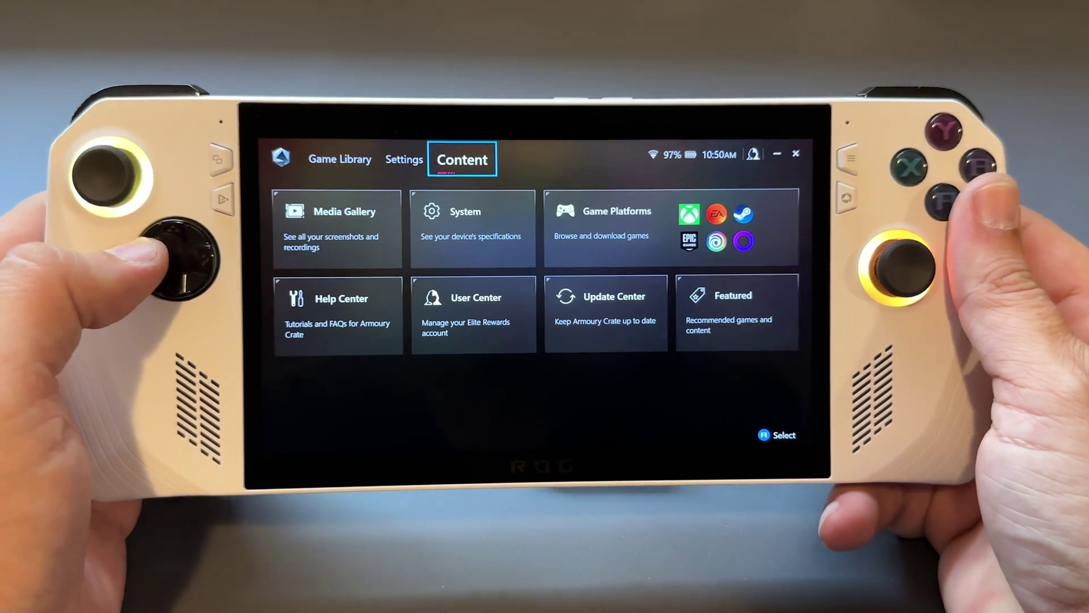
- Sort the Game Library by Platform into Steam, Battle.net and Others groups
{"action": "key", "text": "Left"}
{"action": "key", "text": "Left"}
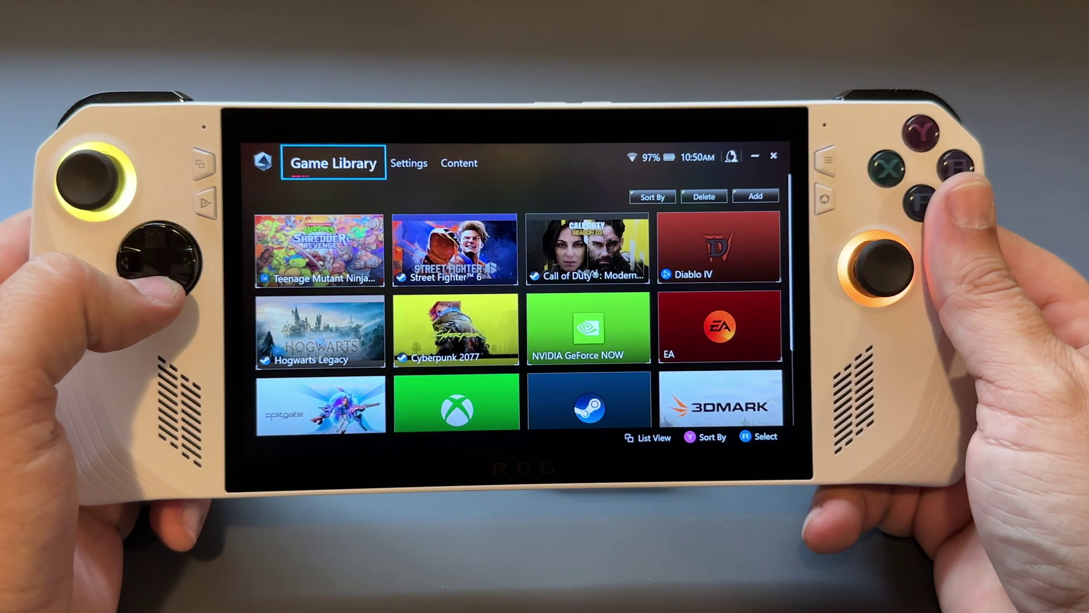
{"action": "key", "text": "Down"}
{"action": "key", "text": "Right"}
{"action": "key", "text": "Right"}
{"action": "key", "text": "Right"}
{"action": "key", "text": "Up"}
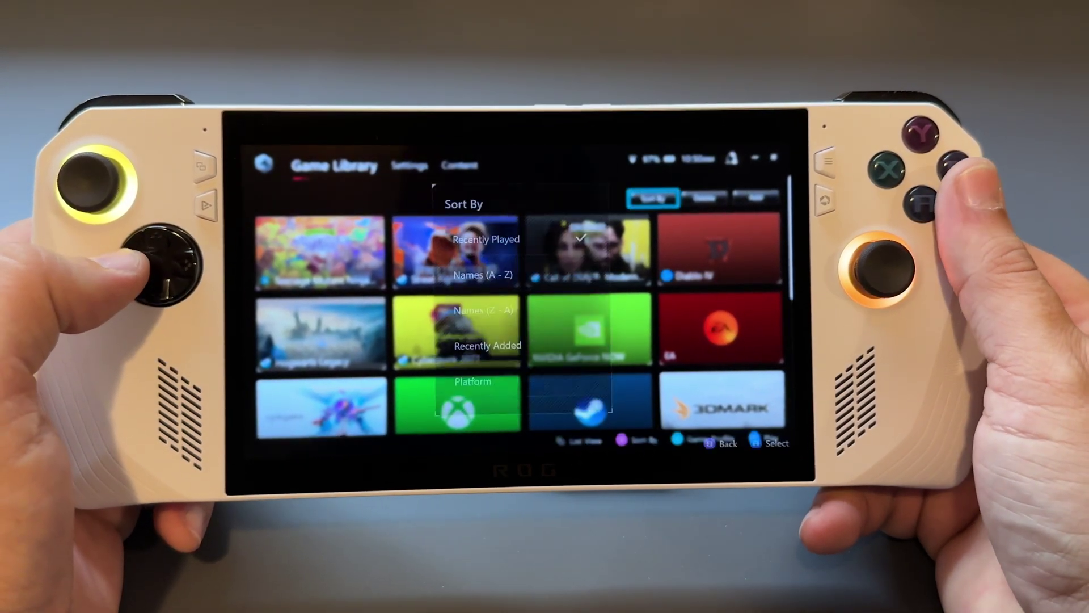
{"action": "key", "text": "Left"}
{"action": "key", "text": "Left"}
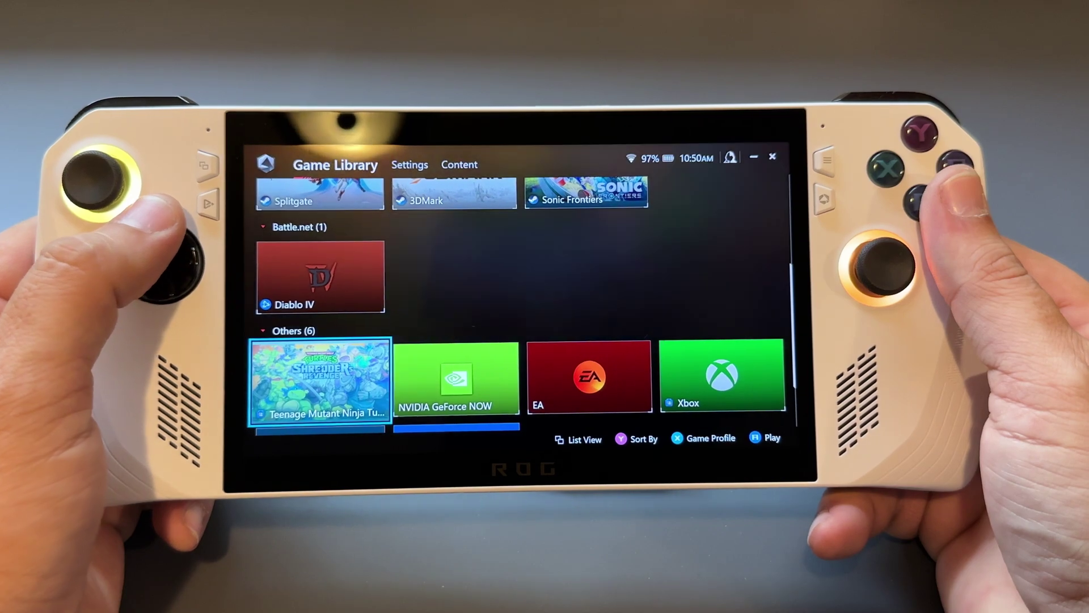
{"action": "key", "text": "Up"}
{"action": "key", "text": "Up"}
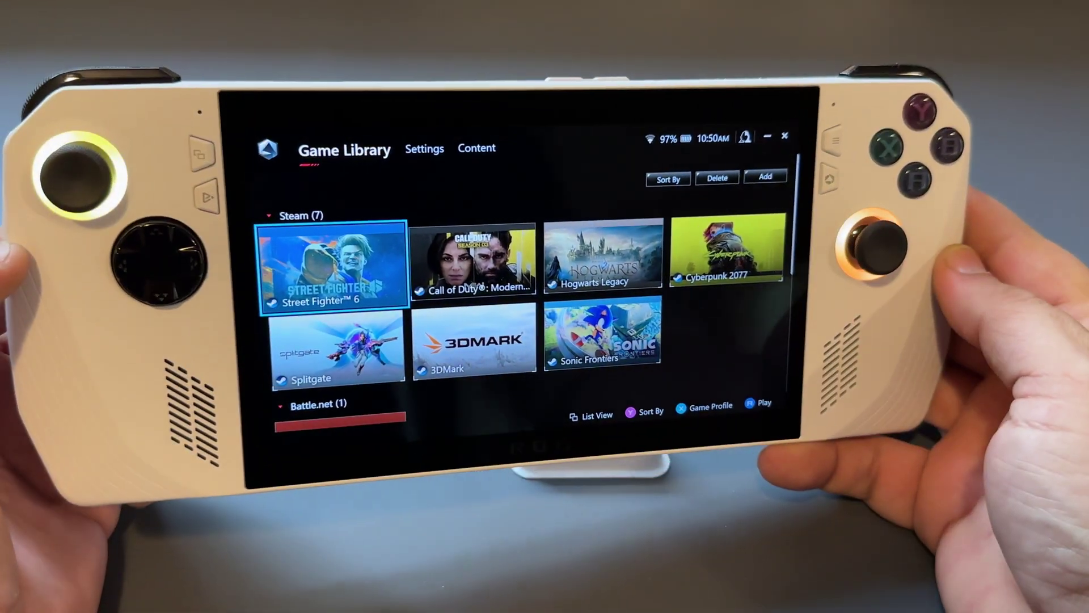
- Show the Windows desktop and bring up the Command Center panel
{"action": "key", "text": "super+d"}
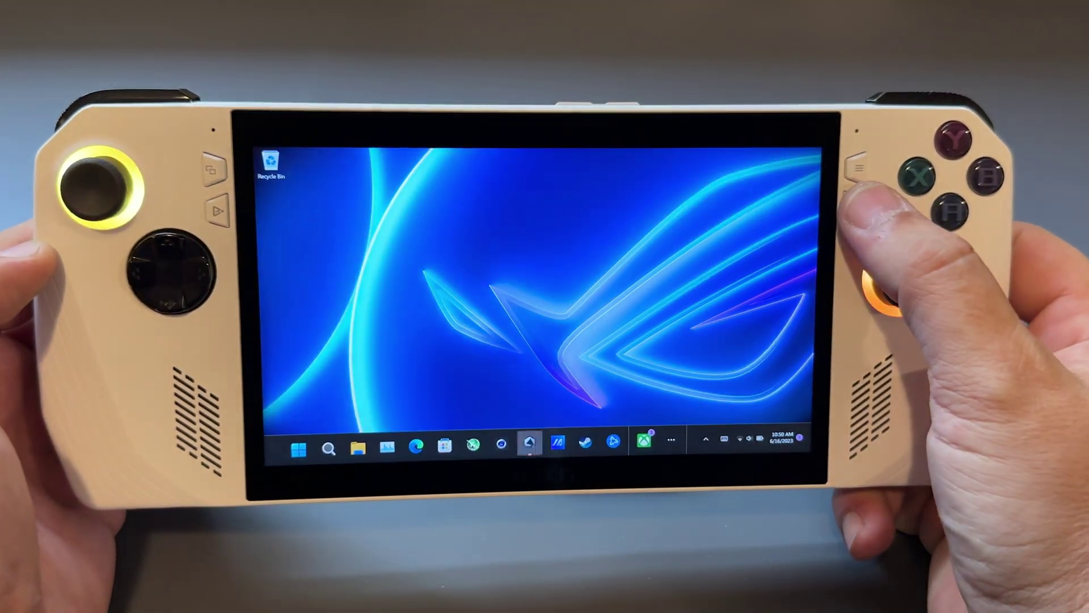
{"action": "key", "text": "super+d"}
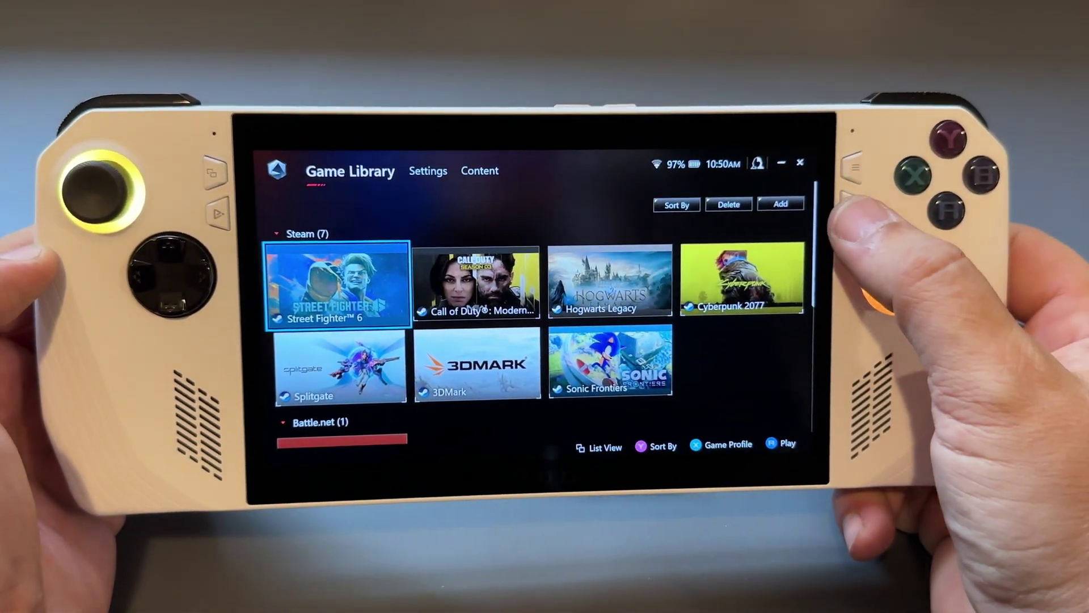
{"action": "key", "text": "super+d"}
{"action": "key", "text": "ctrl+alt+F16"}
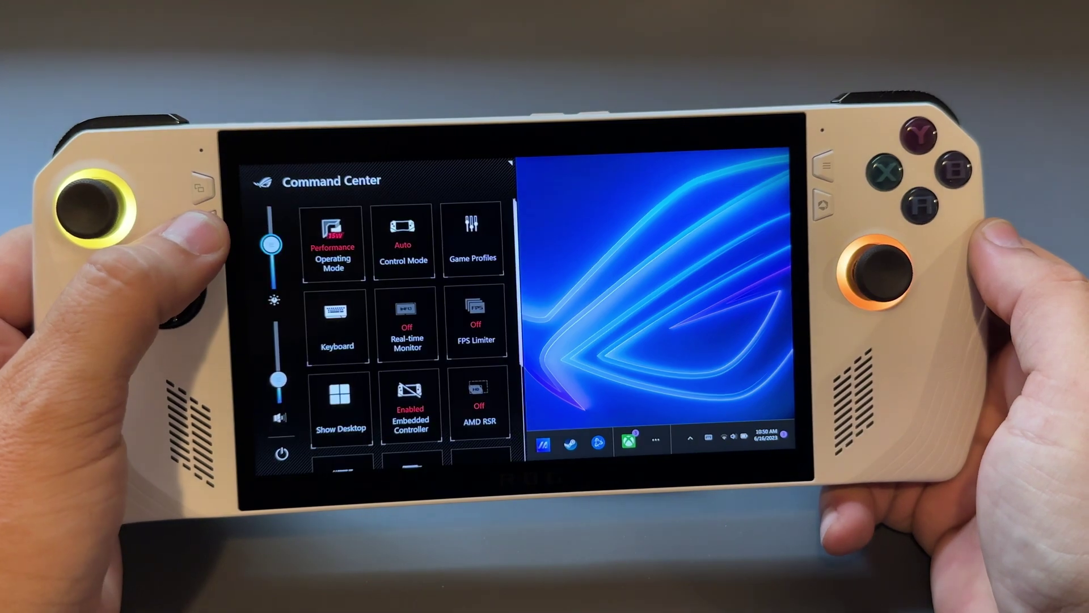
{"action": "key", "text": "ctrl+alt+F16"}
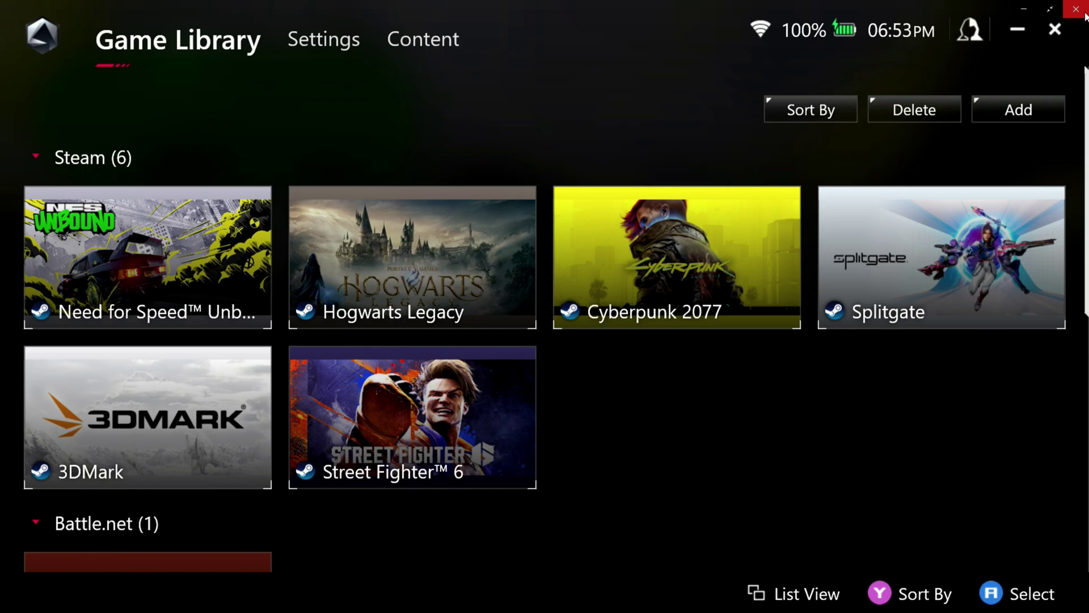
{"action": "key", "text": "ctrl+alt+F16"}
- Cycle the operating mode to Turbo 25W and switch control mode from Auto to Gamepad
{"action": "key", "text": "Return"}
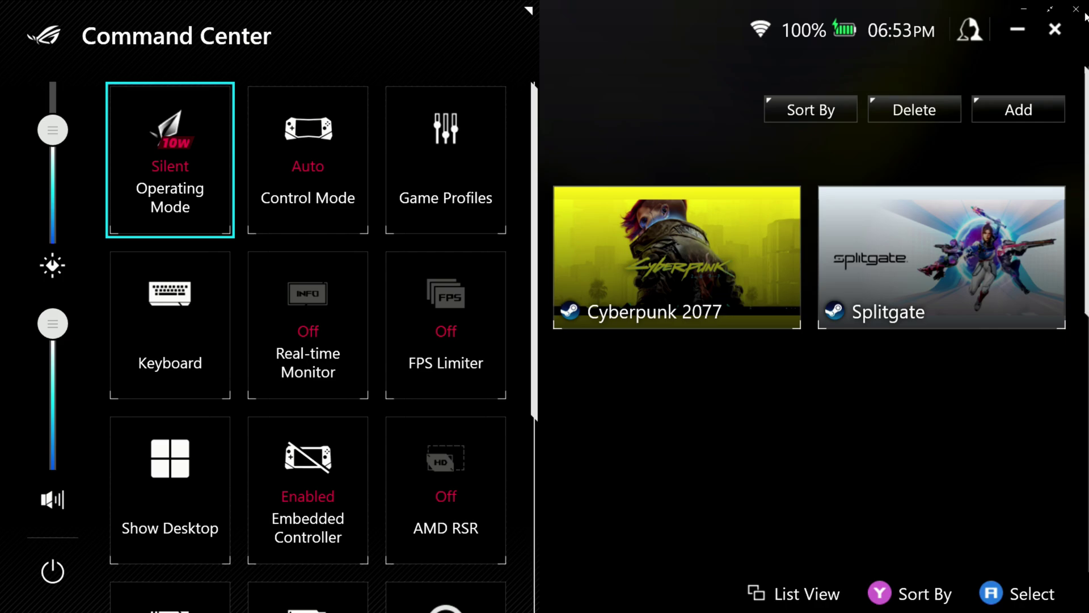
{"action": "key", "text": "Return"}
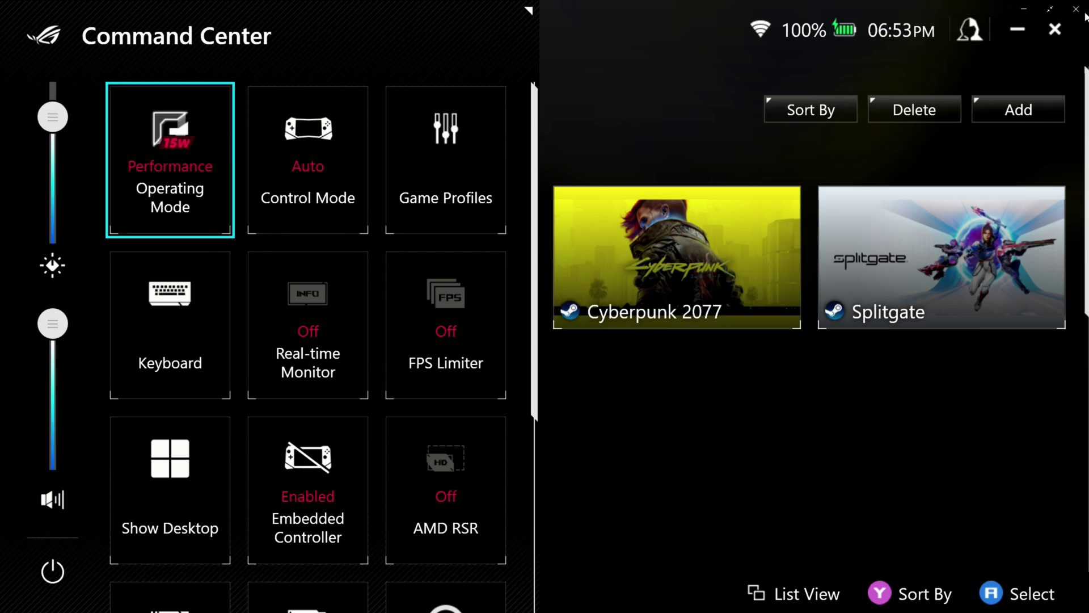
{"action": "key", "text": "Return"}
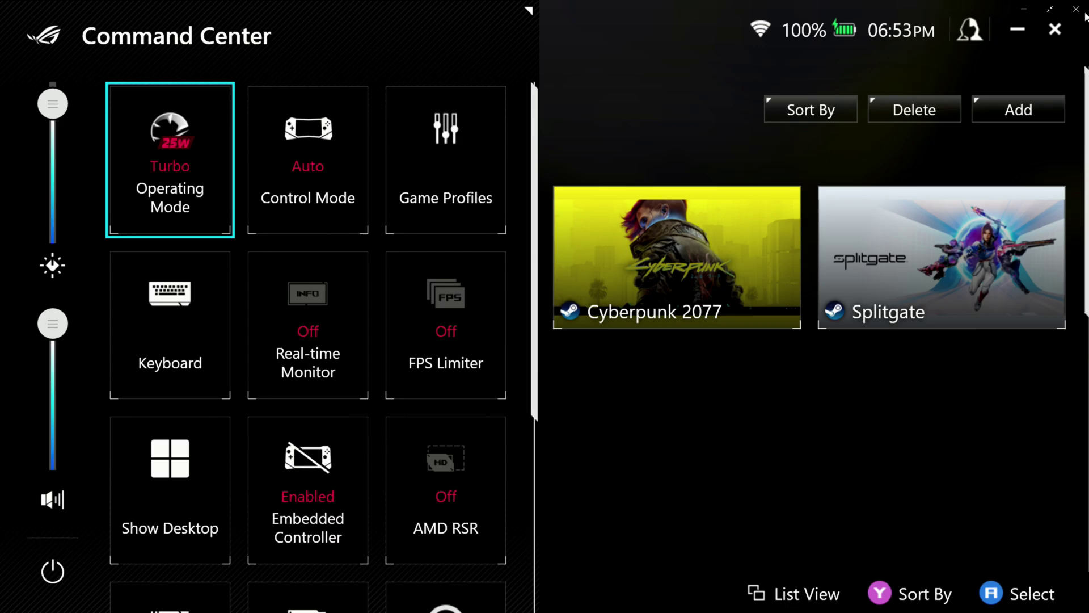
{"action": "key", "text": "Right"}
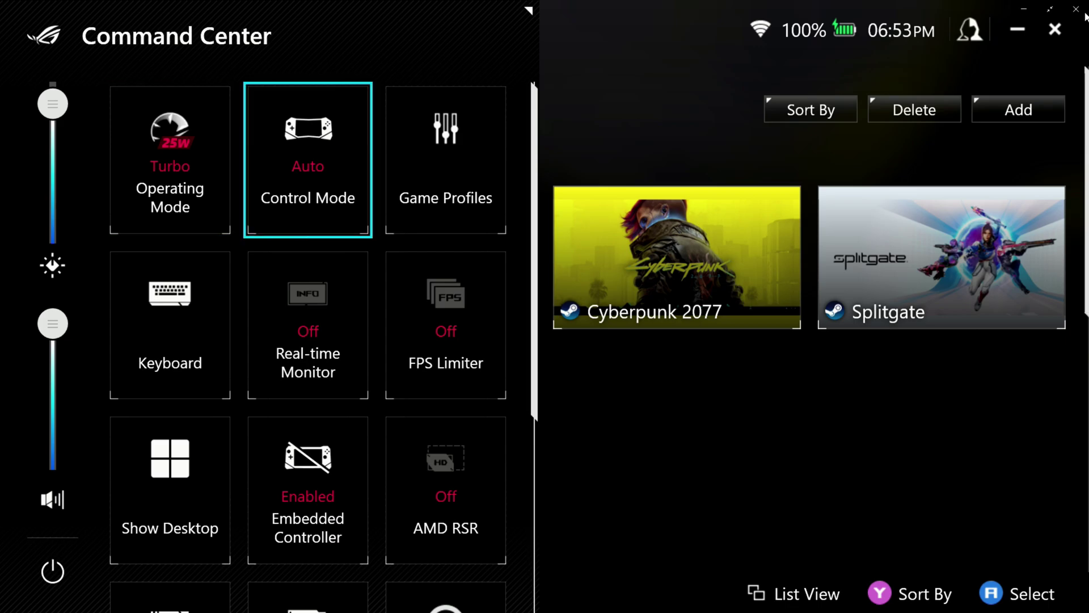
{"action": "key", "text": "Return"}
{"action": "key", "text": "Return"}
{"action": "key", "text": "Return"}
- Toggle Real-time Monitor on and off, then review FPS Limiter, AMD RSR, Aura and Refresh Rate tiles
{"action": "key", "text": "Right"}
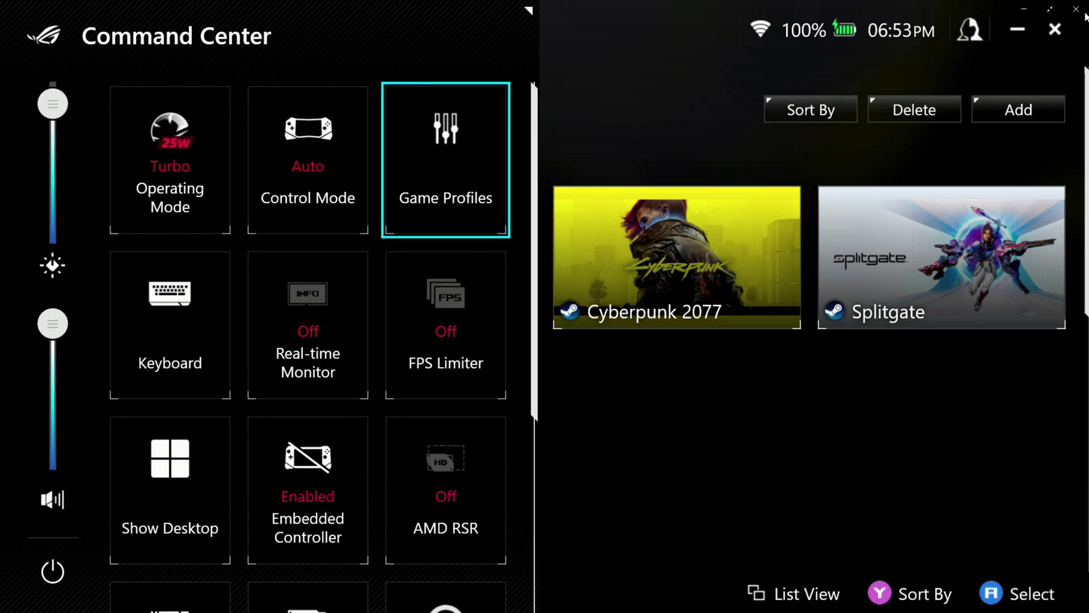
{"action": "key", "text": "Tab"}
{"action": "key", "text": "Tab"}
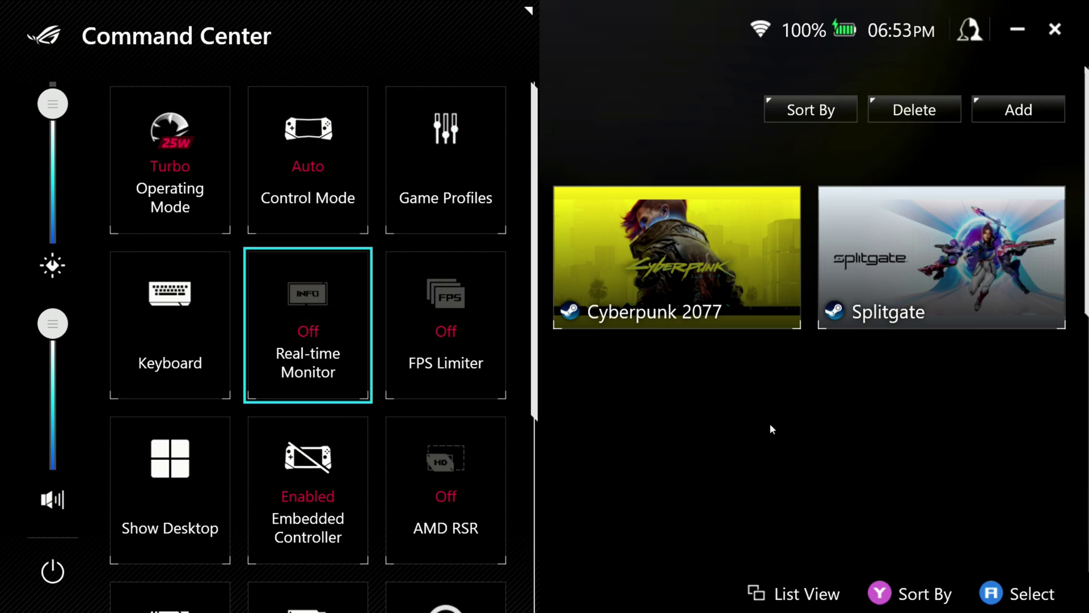
{"action": "key", "text": "Return"}
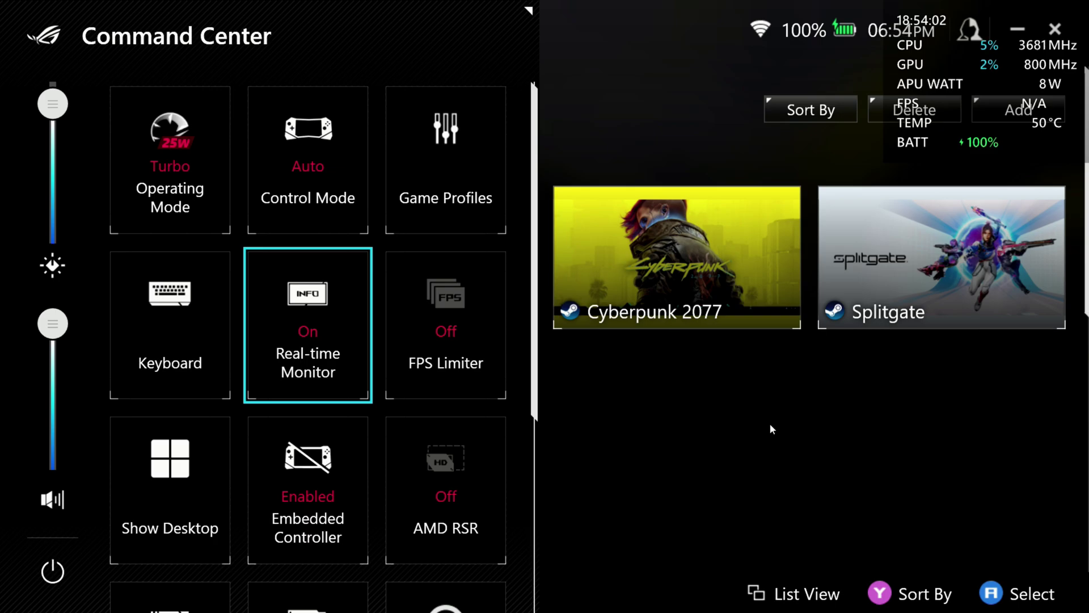
{"action": "key", "text": "Return"}
{"action": "key", "text": "Right"}
{"action": "key", "text": "Right"}
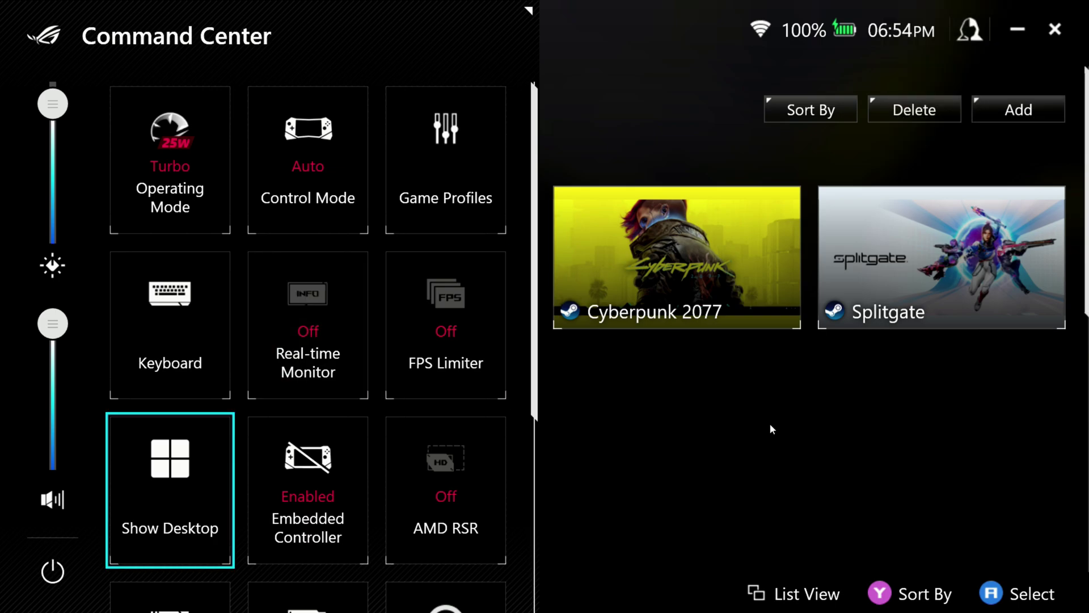
{"action": "key", "text": "Right"}
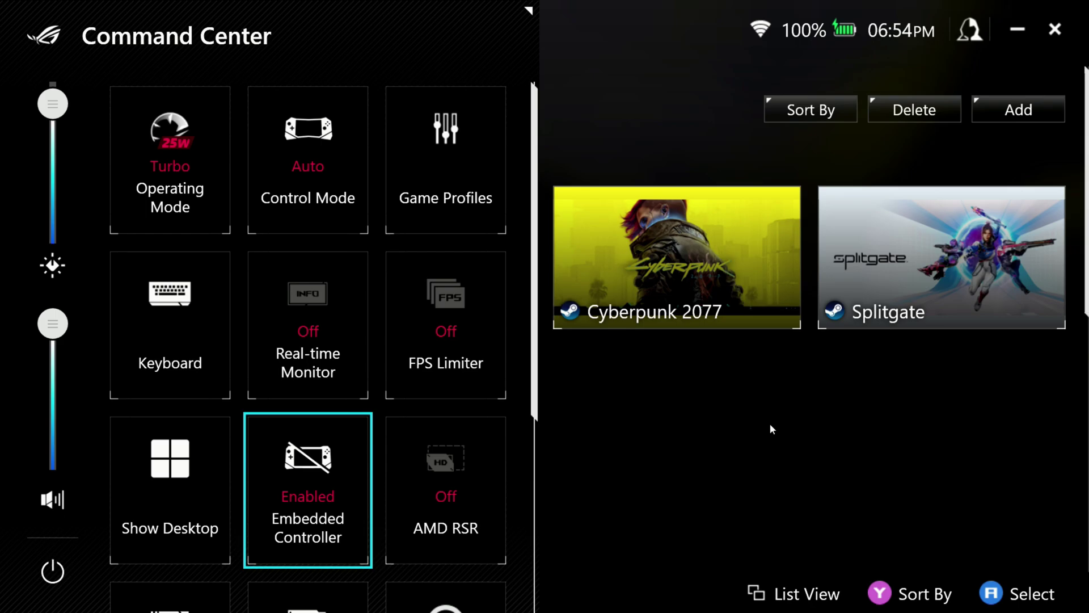
{"action": "key", "text": "Right"}
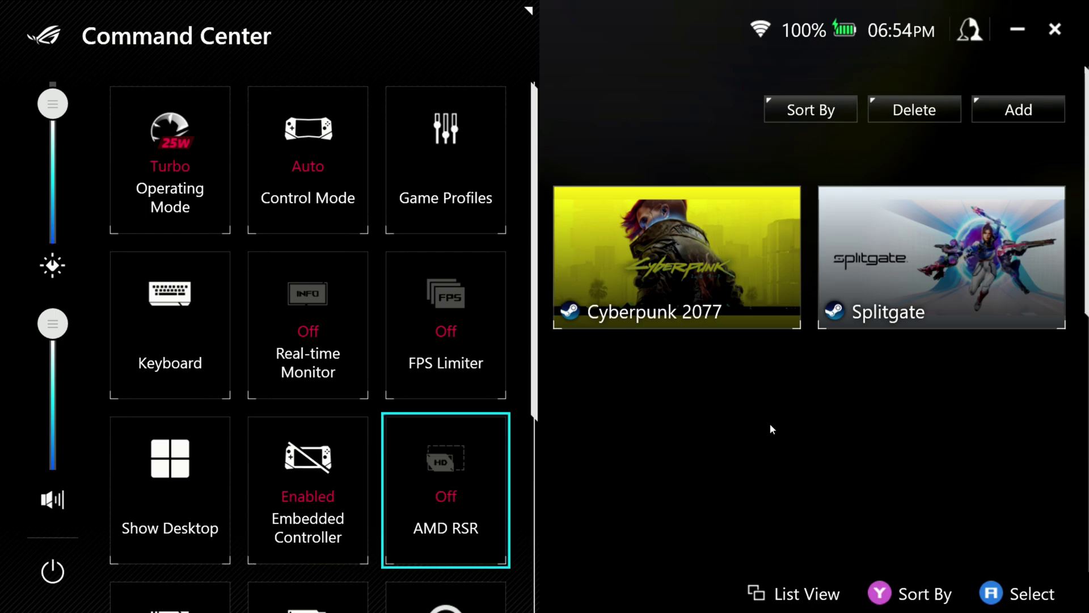
{"action": "key", "text": "Down"}
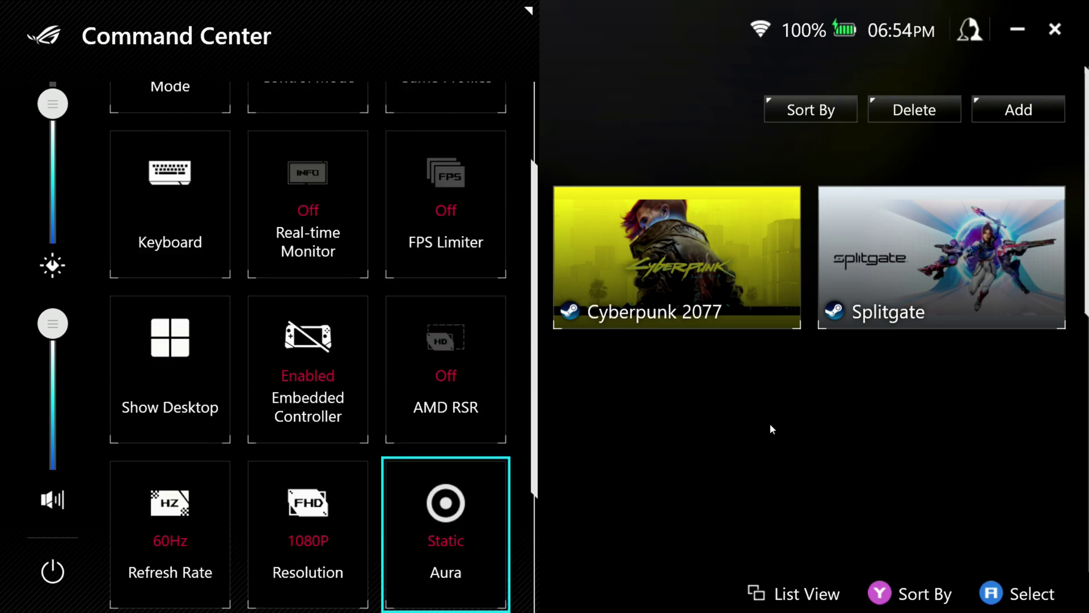
{"action": "key", "text": "Left"}
{"action": "key", "text": "Left"}
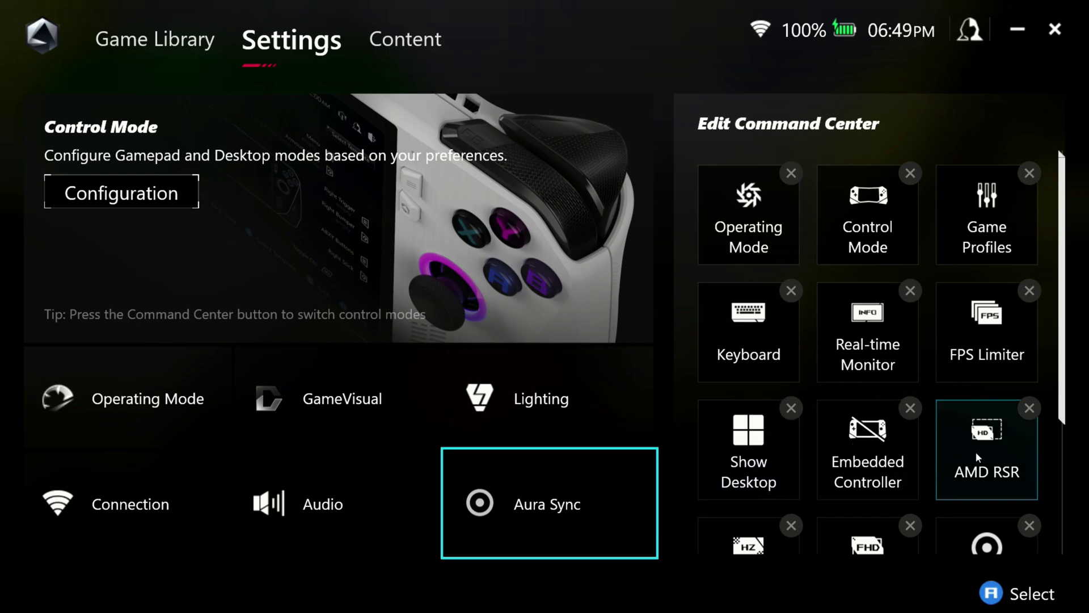
- Swap the Aura and Resolution shortcuts in the Edit Command Center grid
{"action": "scroll", "coordinate": [1010, 454], "scroll_direction": "down", "scroll_amount": 1}
{"action": "scroll", "coordinate": [1007, 455], "scroll_direction": "down", "scroll_amount": 1}
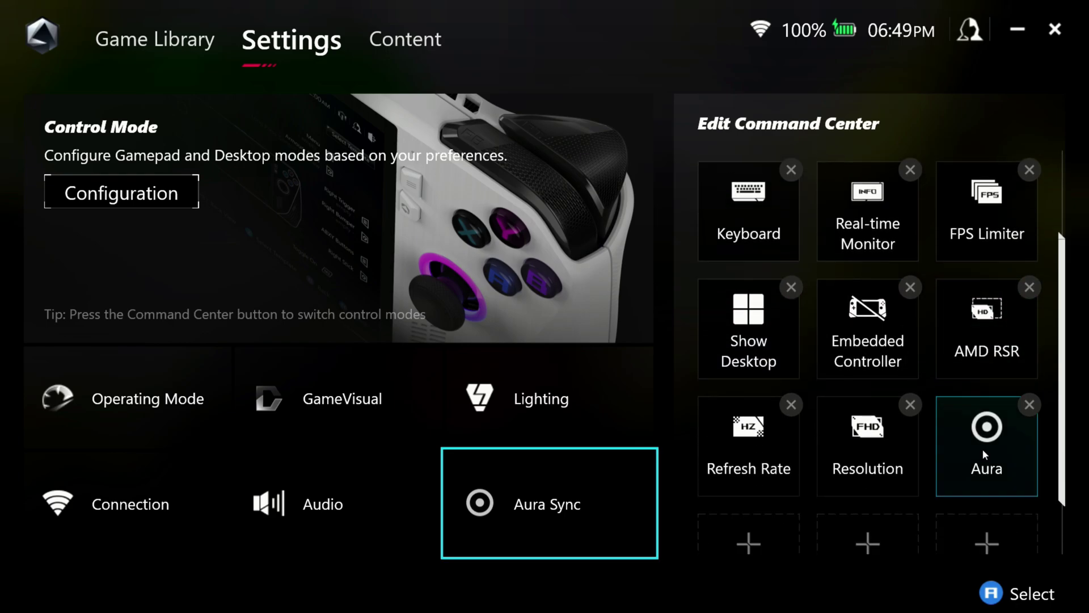
{"action": "left_click_drag", "start_coordinate": [841, 455], "coordinate": [873, 378]}
{"action": "mouse_move", "coordinate": [1003, 380]}
{"action": "left_mouse_down"}
{"action": "mouse_move", "coordinate": [870, 381]}
{"action": "mouse_move", "coordinate": [998, 379]}
{"action": "left_mouse_up"}
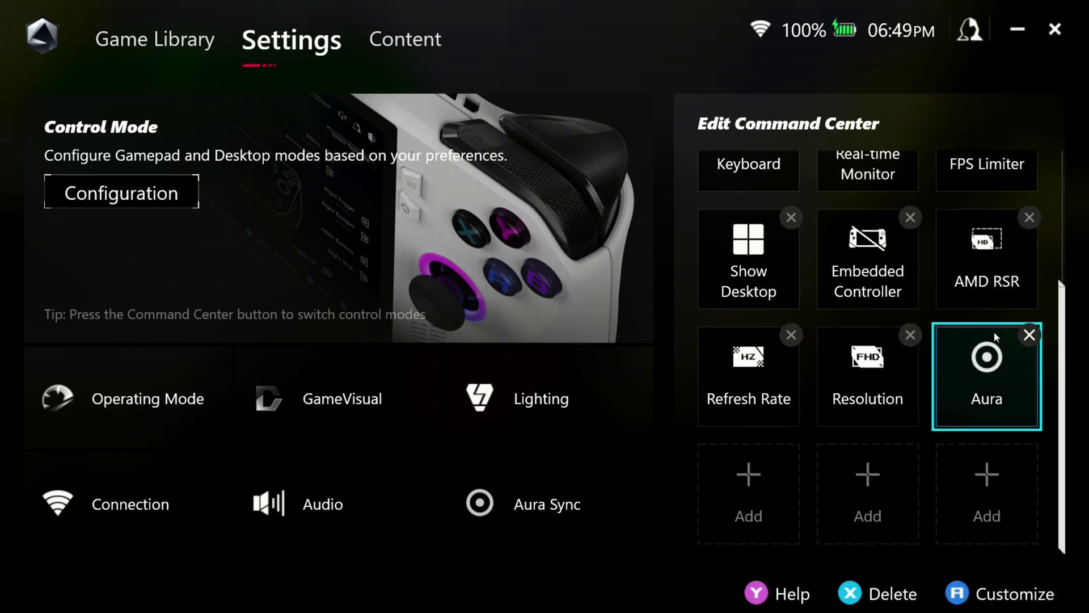
{"action": "scroll", "coordinate": [995, 336], "scroll_direction": "up", "scroll_amount": 2}
{"action": "scroll", "coordinate": [994, 336], "scroll_direction": "down", "scroll_amount": 2}
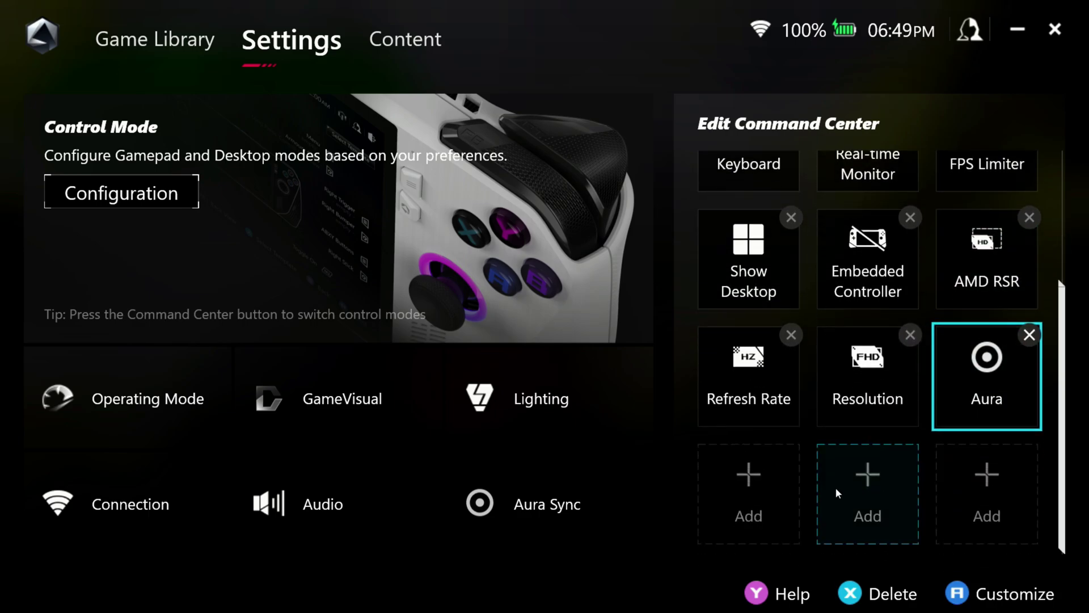
- Fill an empty Add slot with an LED brightness shortcut
{"action": "left_click", "coordinate": [771, 481]}
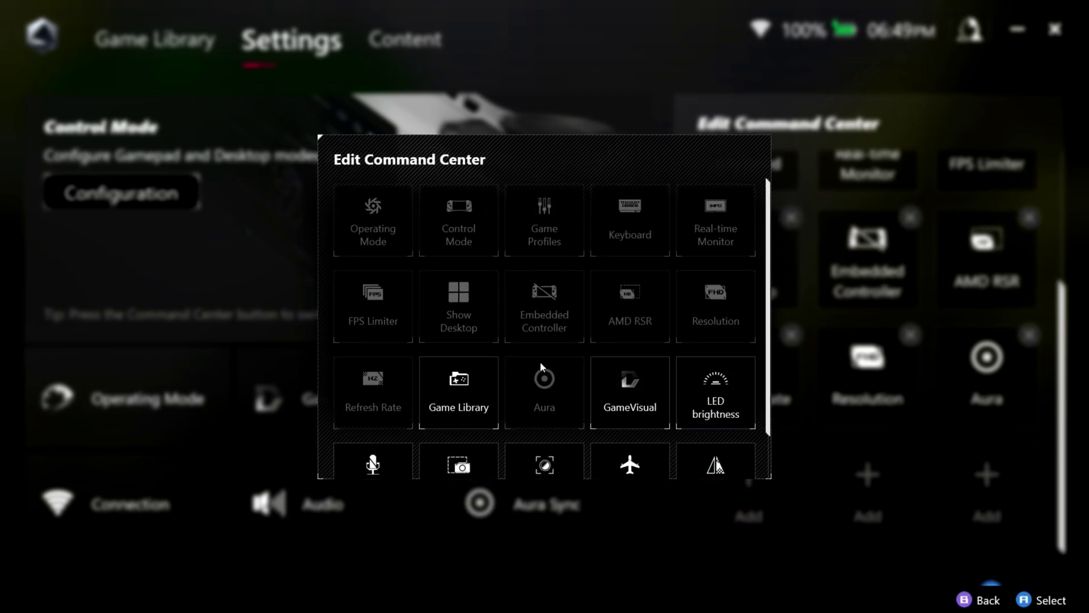
{"action": "scroll", "coordinate": [472, 375], "scroll_direction": "down", "scroll_amount": 1}
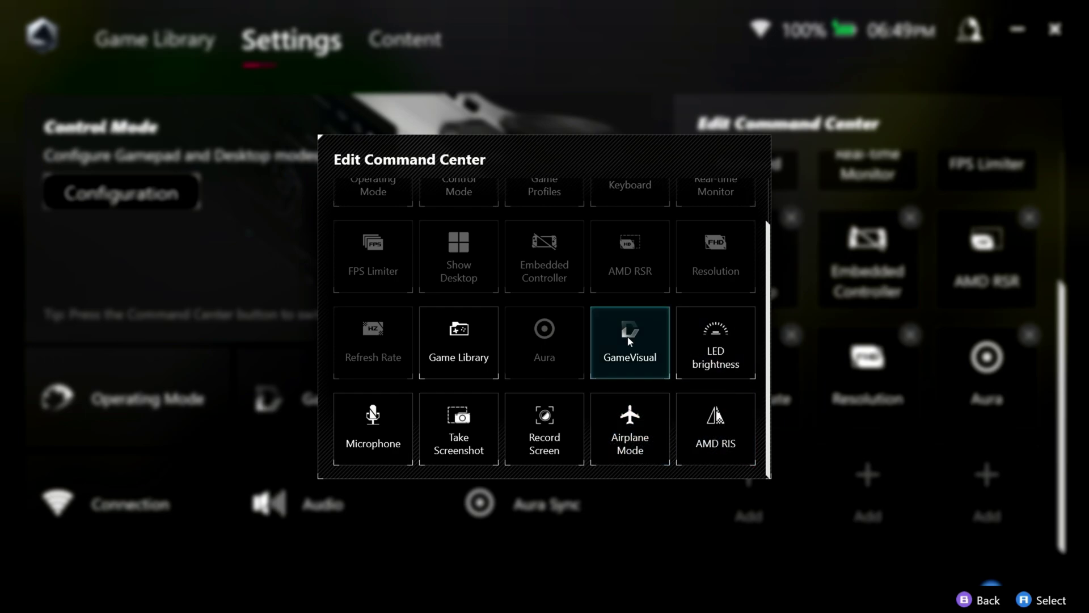
{"action": "left_click", "coordinate": [713, 341]}
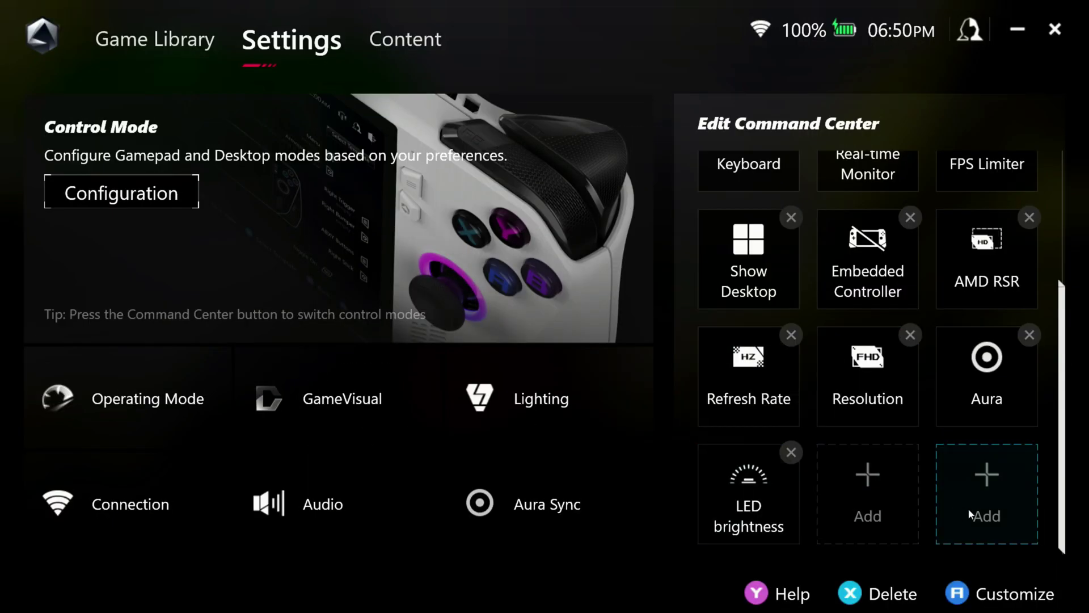
{"action": "scroll", "coordinate": [852, 501], "scroll_direction": "up", "scroll_amount": 3}
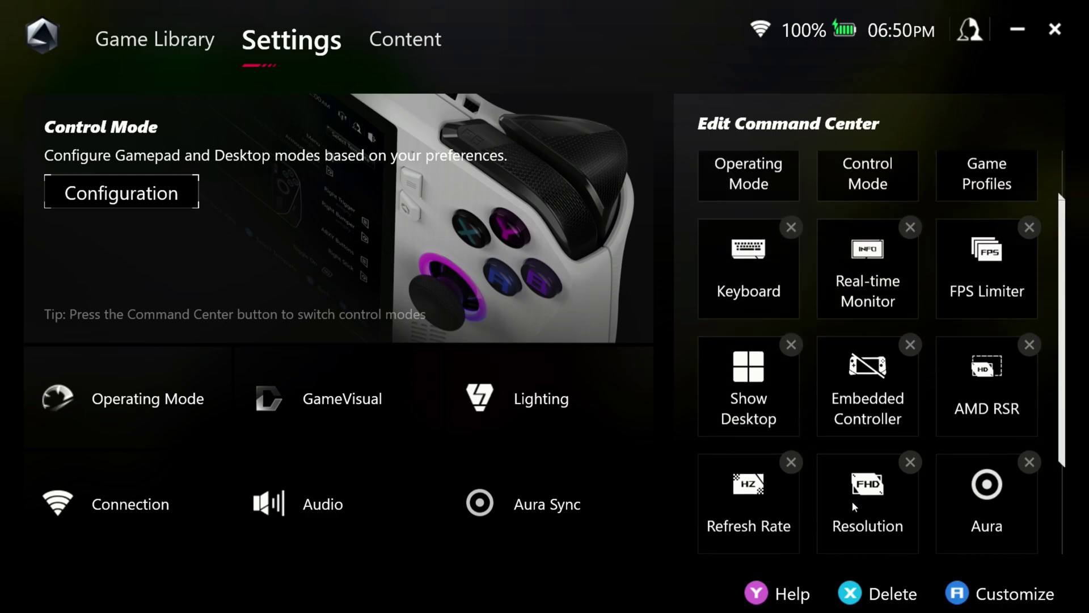
{"action": "key", "text": "Up"}
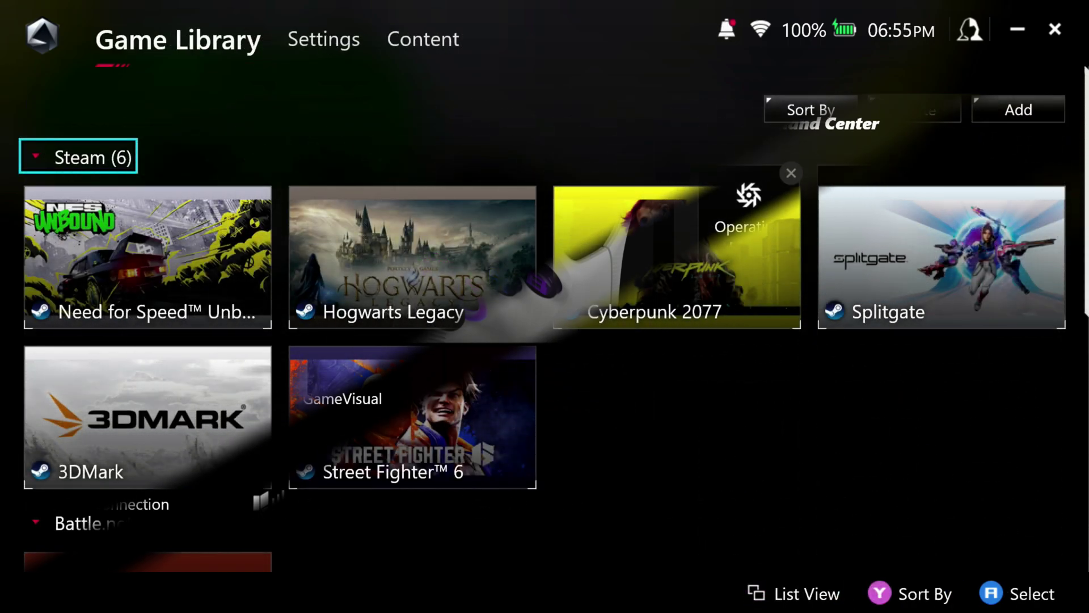
- Open the Game Profile for NVIDIA GeForce NOW from the Others group
{"action": "scroll", "coordinate": [613, 405], "scroll_direction": "down", "scroll_amount": 5}
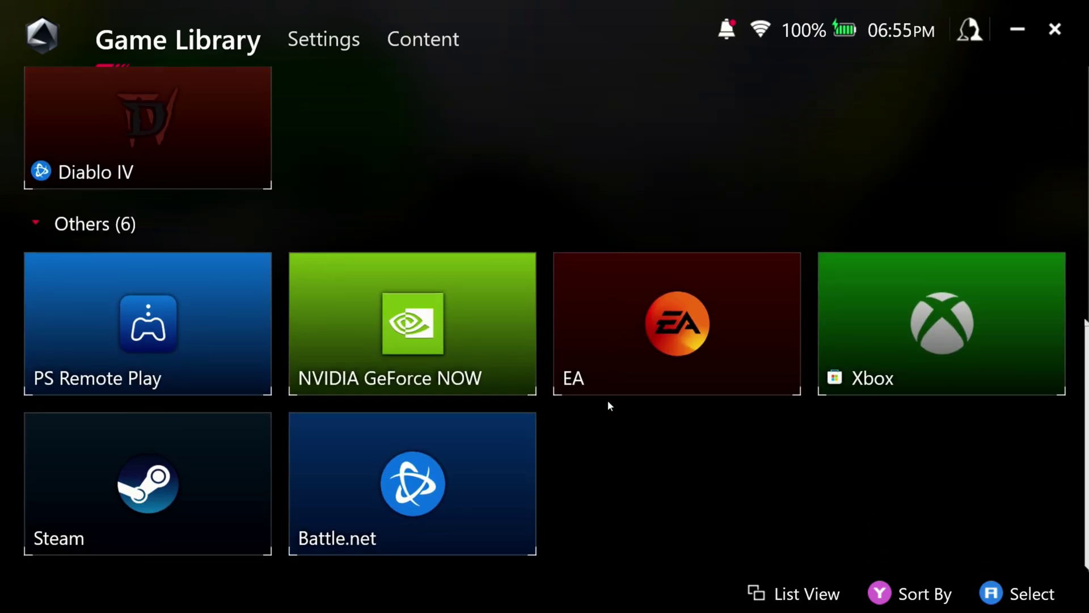
{"action": "left_click", "coordinate": [409, 319]}
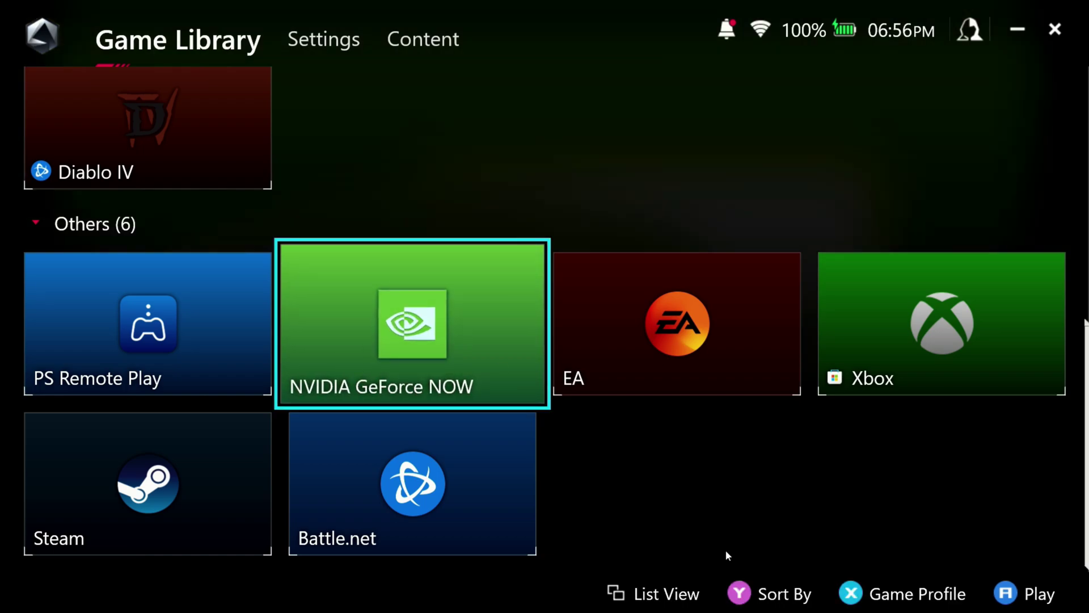
{"action": "left_click", "coordinate": [856, 595]}
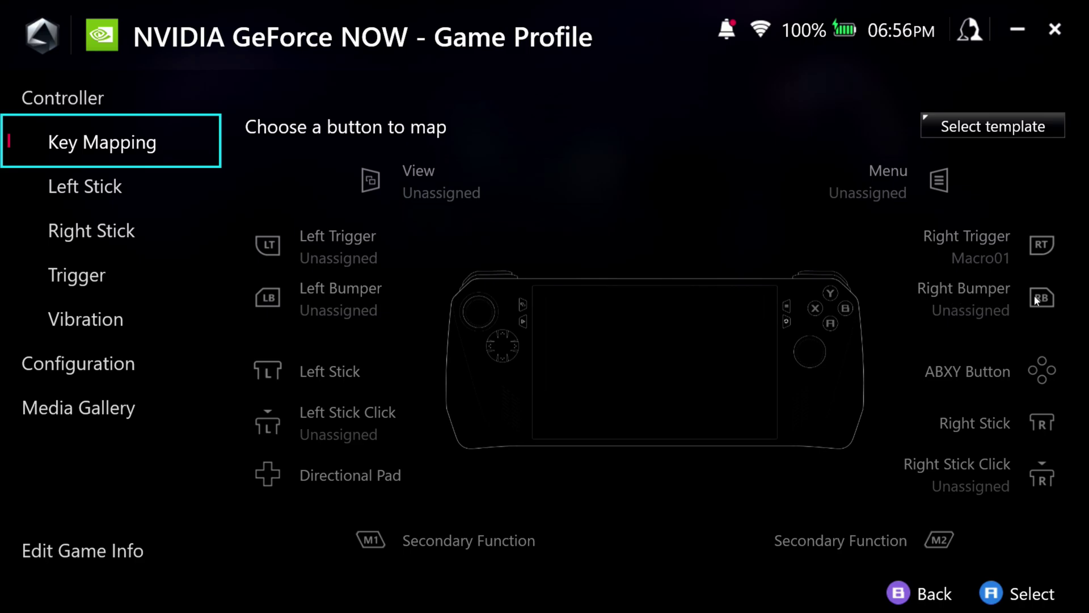
- Set the Right Bumper's secondary function to Combine Keys and start editing Macro02
{"action": "left_click", "coordinate": [998, 293]}
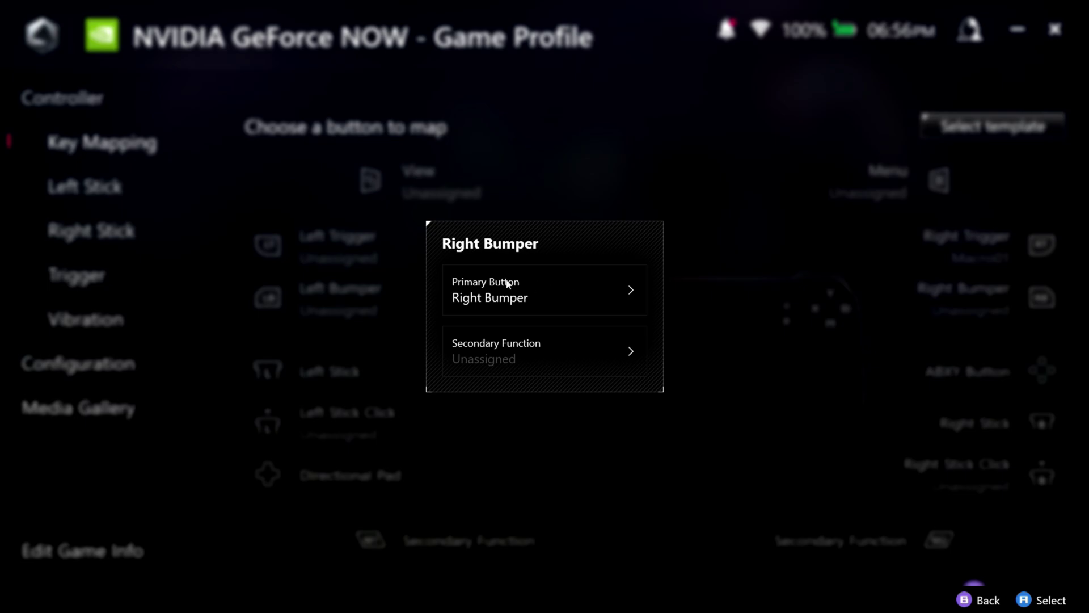
{"action": "left_click", "coordinate": [537, 359]}
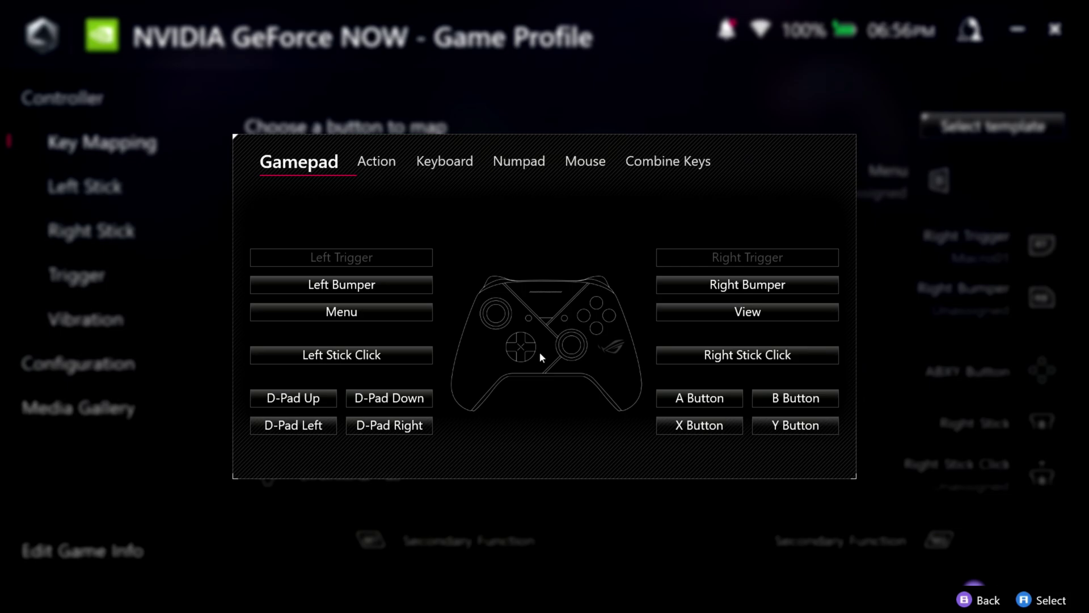
{"action": "left_click", "coordinate": [670, 165]}
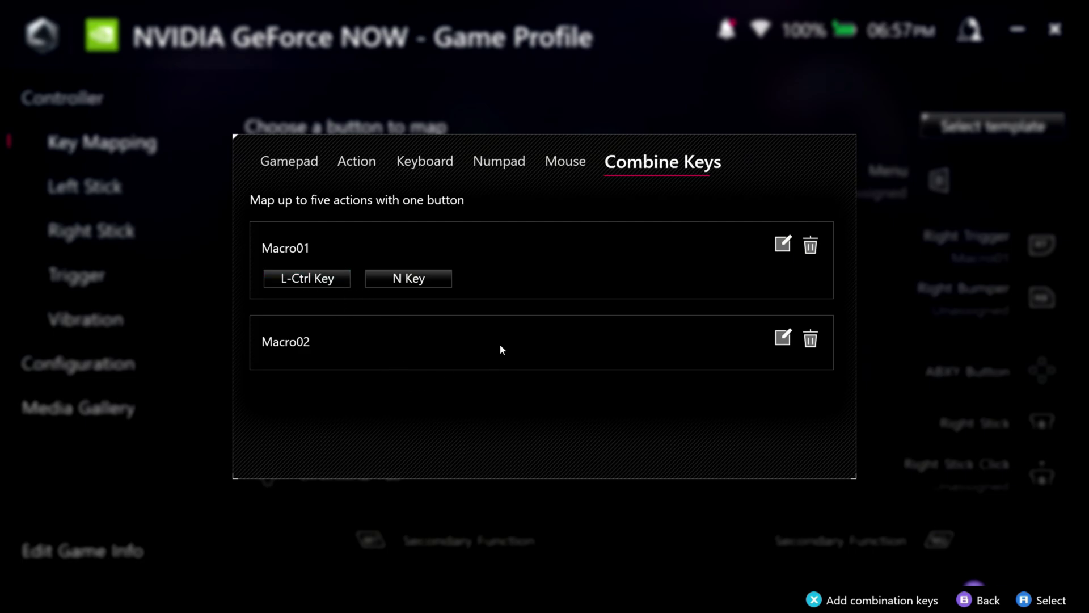
{"action": "left_click", "coordinate": [786, 342]}
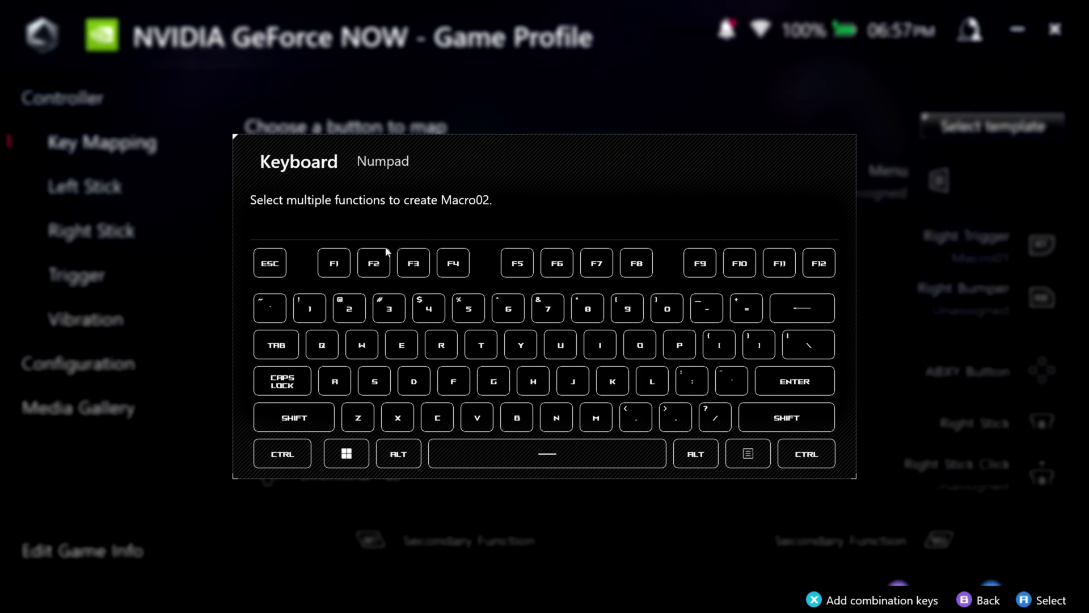
- Build Macro02 from L-Alt and F4 and assign it to the Right Bumper
{"action": "left_click", "coordinate": [397, 464]}
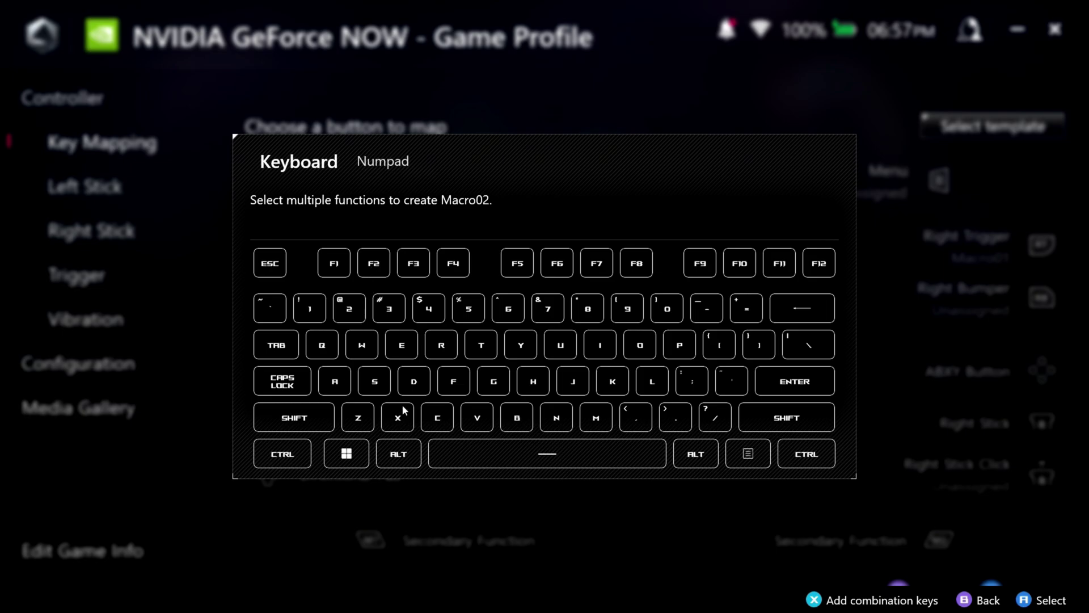
{"action": "left_click", "coordinate": [454, 264]}
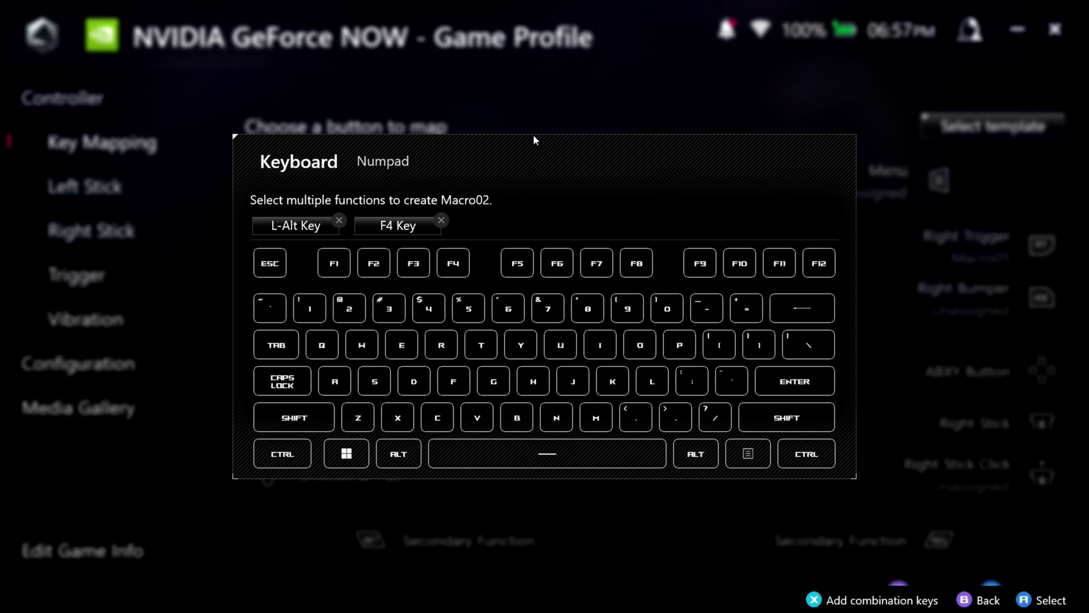
{"action": "key", "text": "Escape"}
{"action": "key", "text": "Down"}
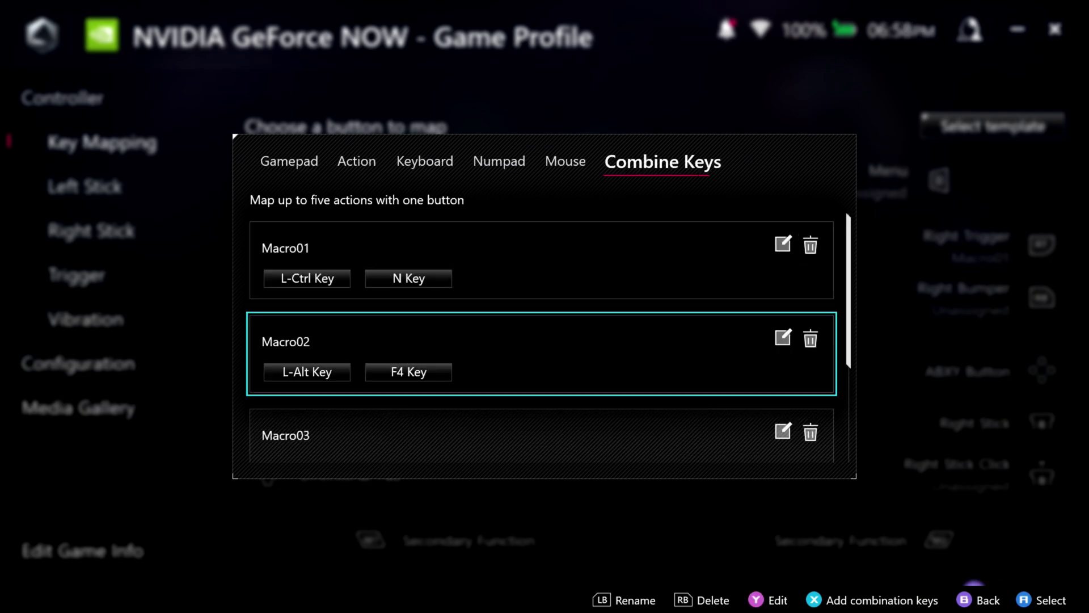
{"action": "key", "text": "Return"}
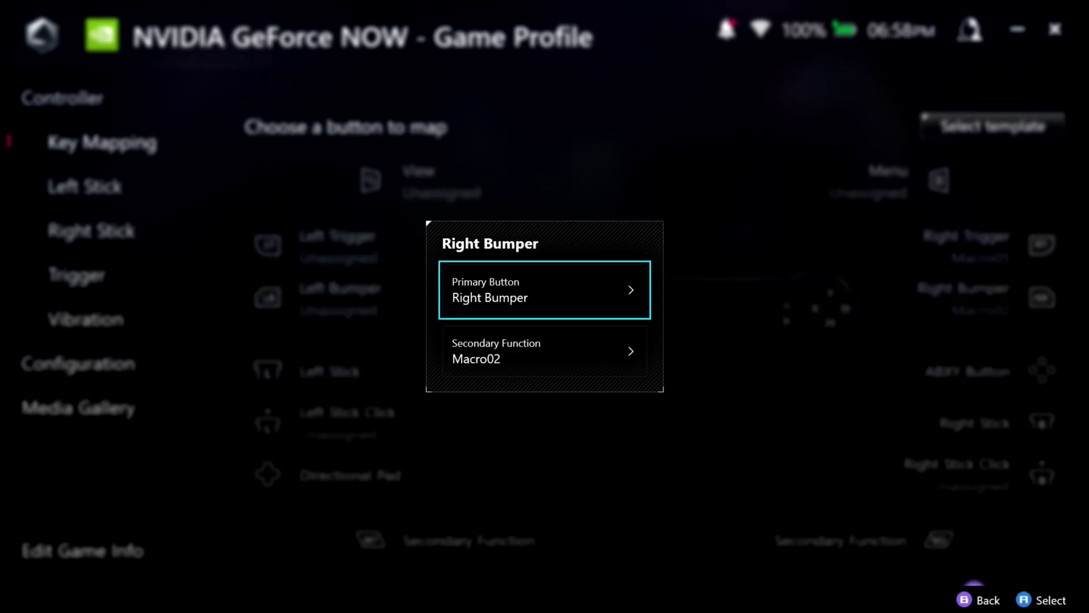
{"action": "key", "text": "Escape"}
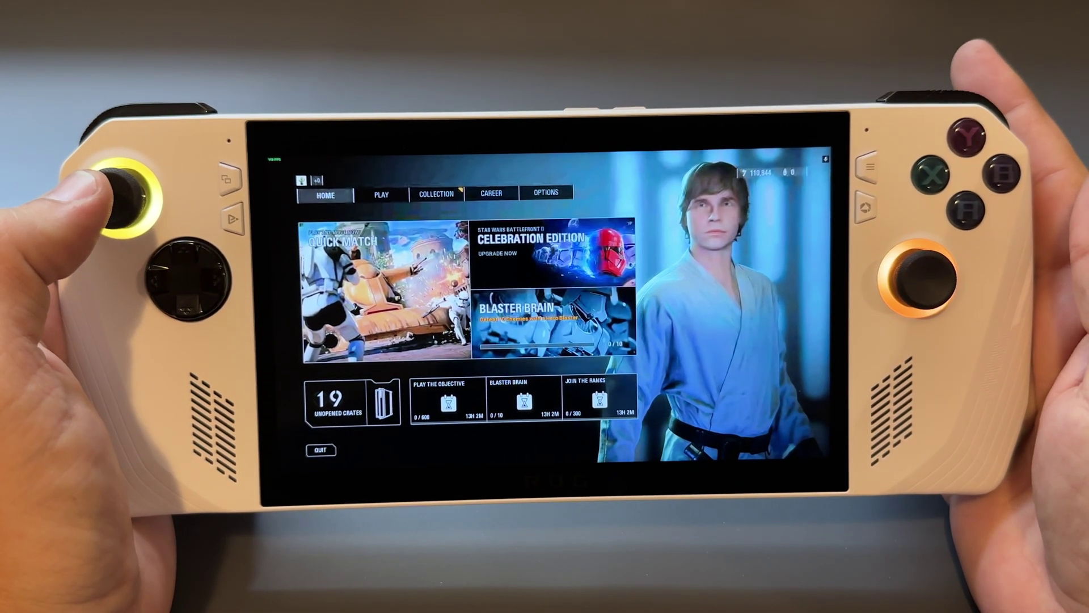
- Cycle the GeForce NOW stats overlay to full network details, then quit Star Wars Battlefront II
{"action": "key", "text": "ctrl+alt+F6"}
{"action": "key", "text": "ctrl+alt+F6"}
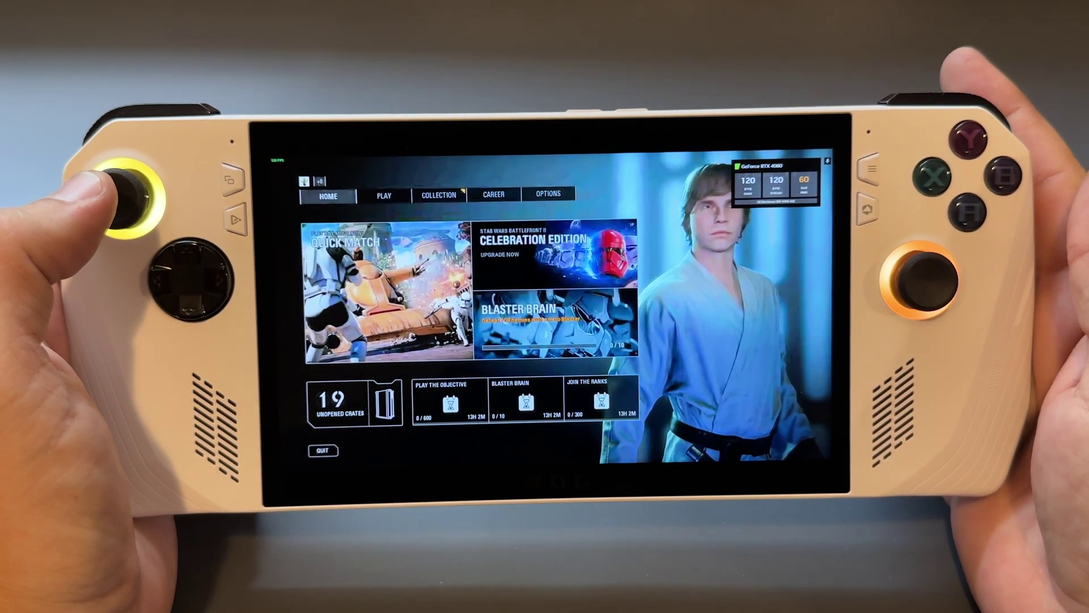
{"action": "key", "text": "ctrl+alt+F6"}
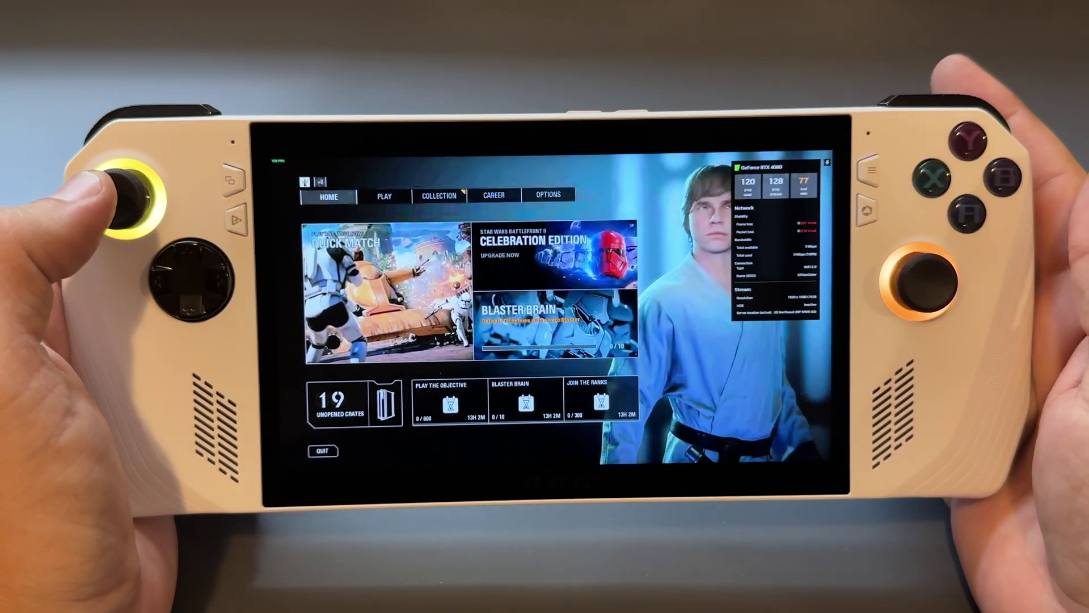
{"action": "key", "text": "ctrl+alt+F6"}
{"action": "key", "text": "ctrl+alt+F6"}
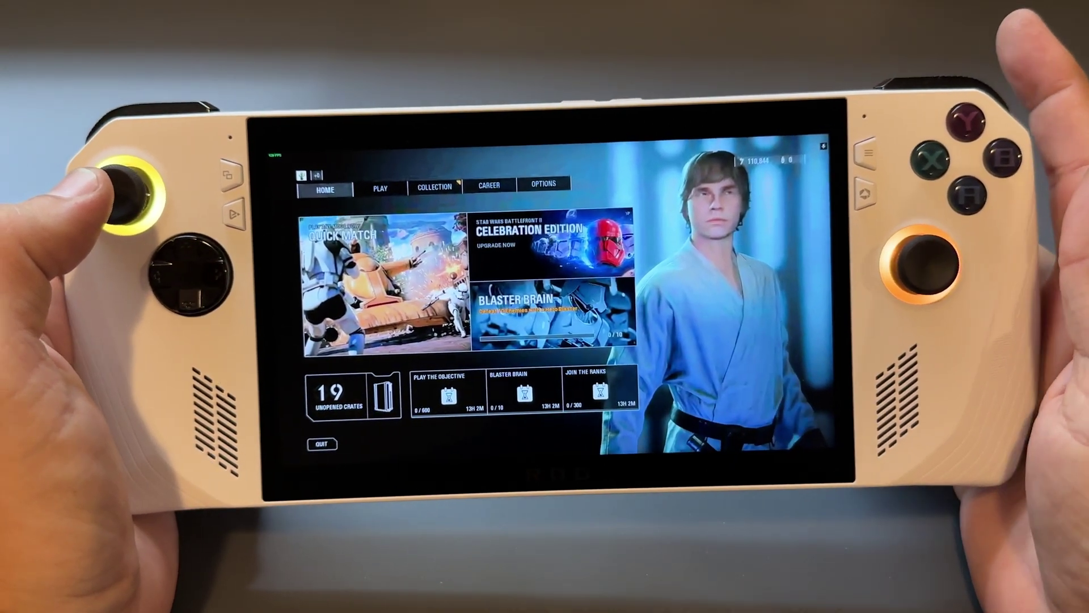
{"action": "key", "text": "Escape"}
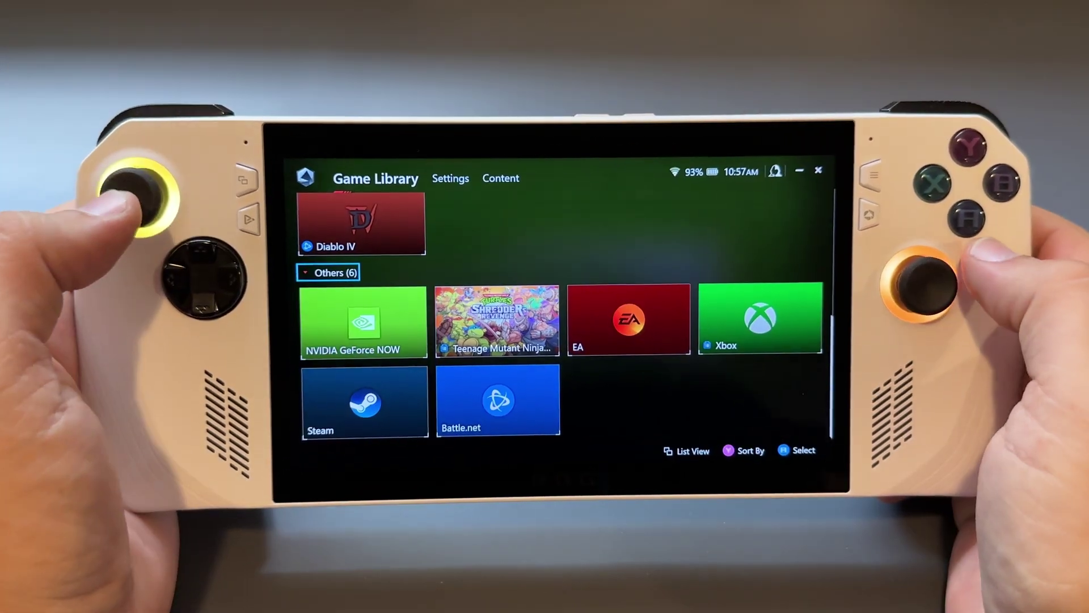
{"action": "key", "text": "Up"}
{"action": "key", "text": "Up"}
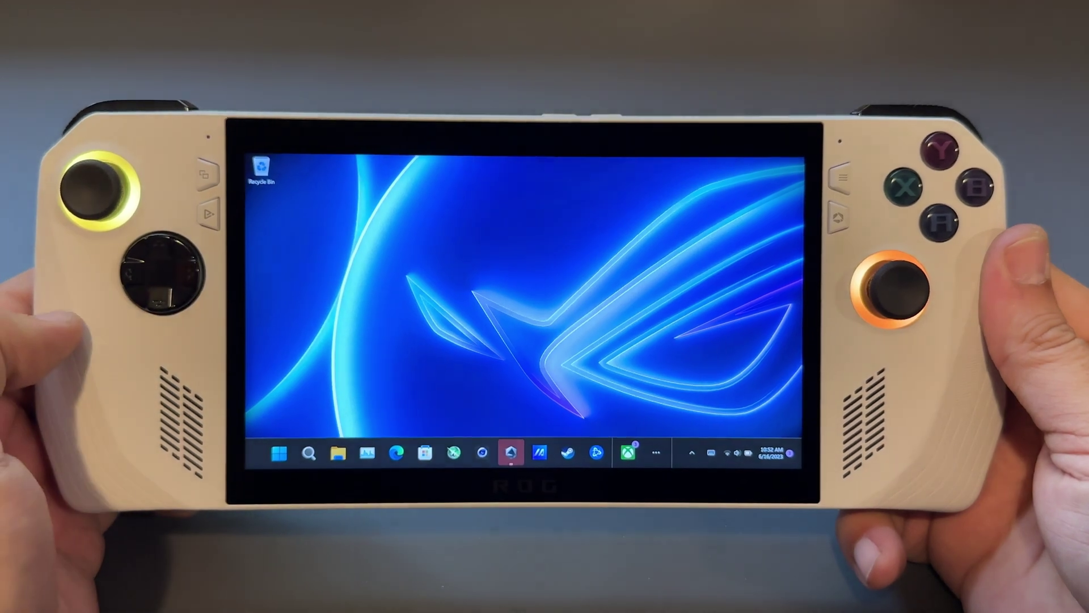
- Open Task Manager to check its 2 apps and 73 background processes, then close it
{"action": "key", "text": "ctrl+shift+Escape"}
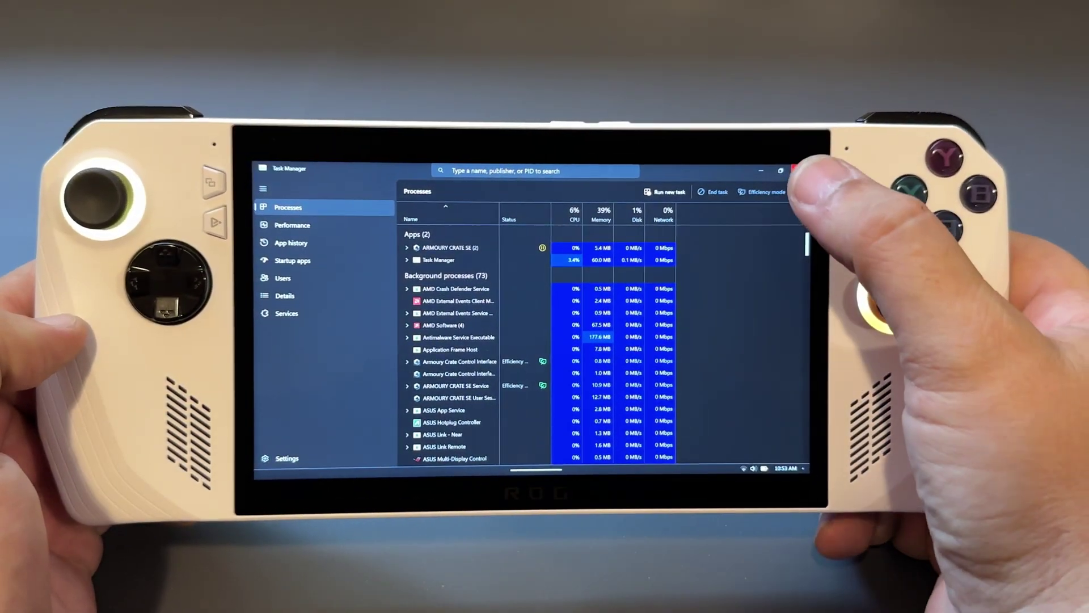
{"action": "left_click", "coordinate": [802, 170]}
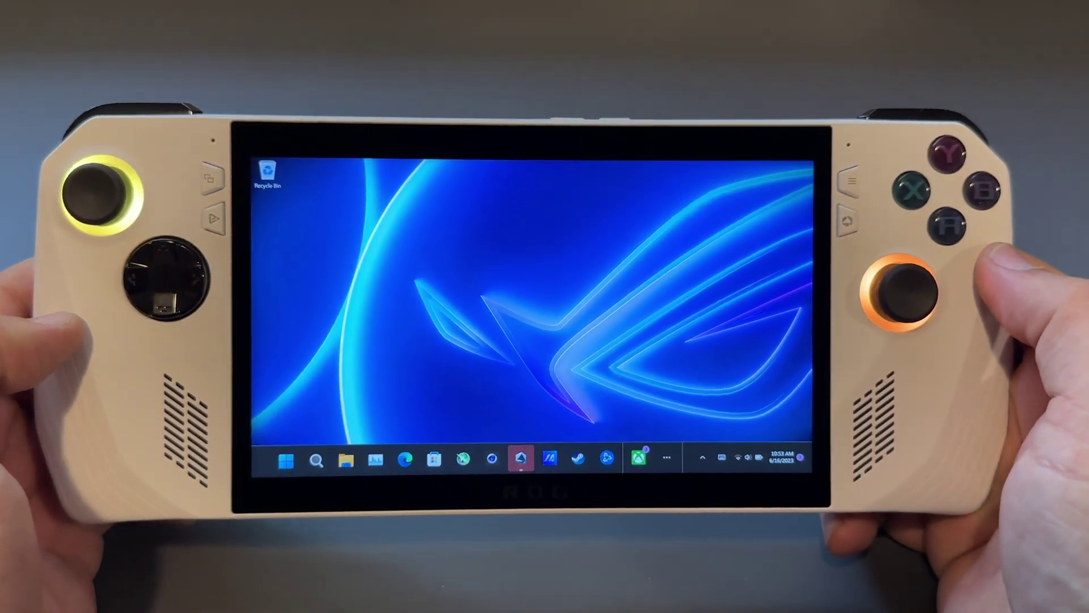